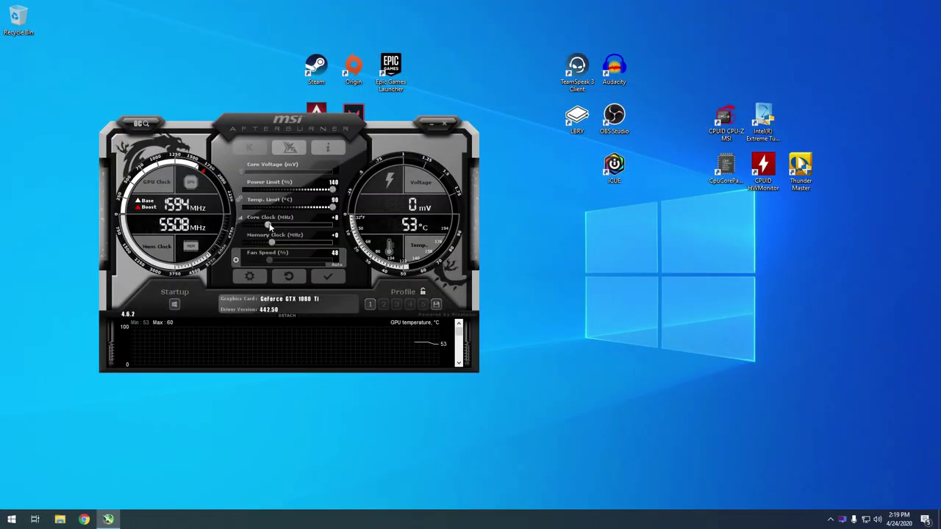
- Drag the Core Clock slider up toward a +54 MHz offset
left_click_drag(270, 227, 275, 228)
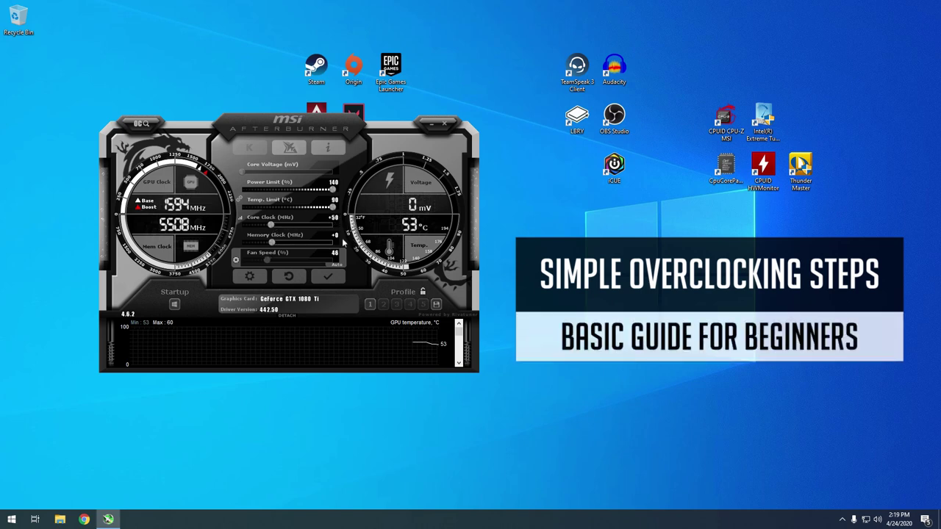
- Apply the new core clock offset and launch Heaven Benchmark from the desktop
left_click(328, 280)
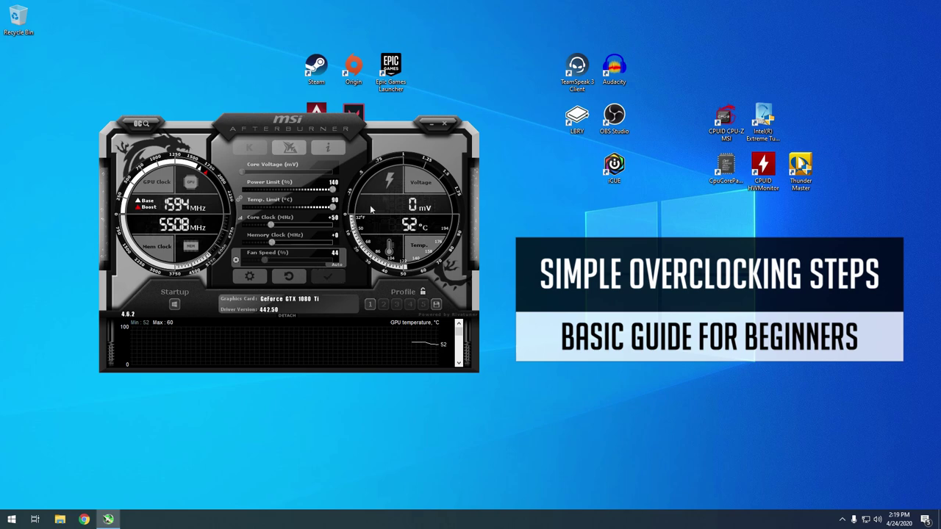
left_click_drag(396, 132, 319, 153)
double_click(430, 215)
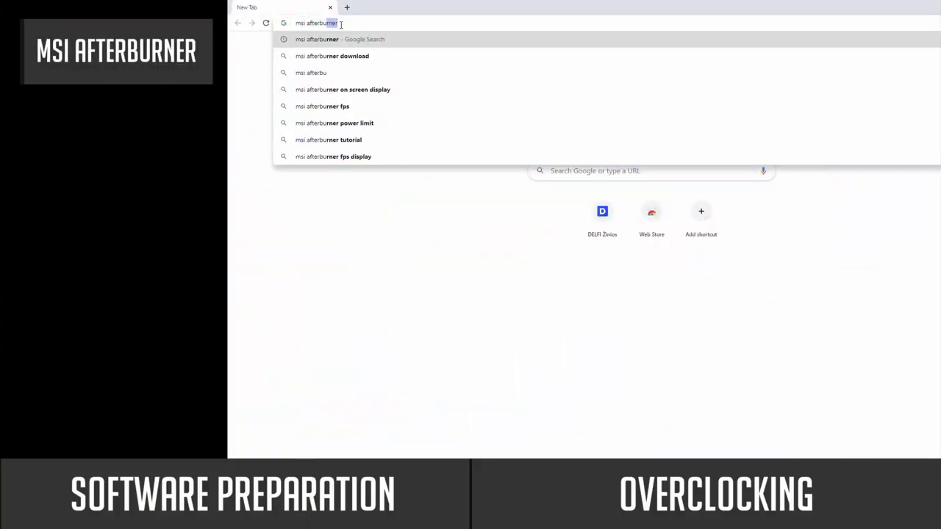
- Search 'msi afterburner', open the official MSI page and download Afterburner
key("Return")
left_click(340, 196)
scroll(462, 210, "down", 4)
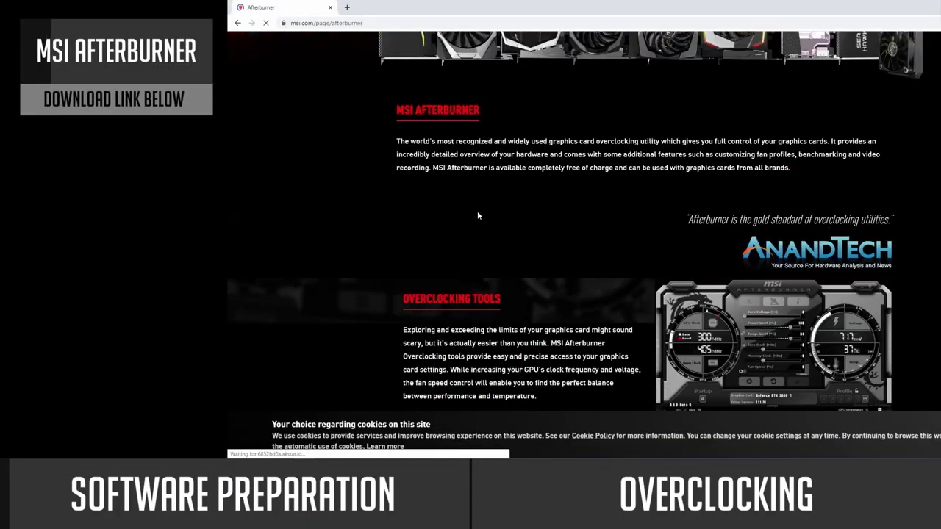
scroll(463, 211, "down", 15)
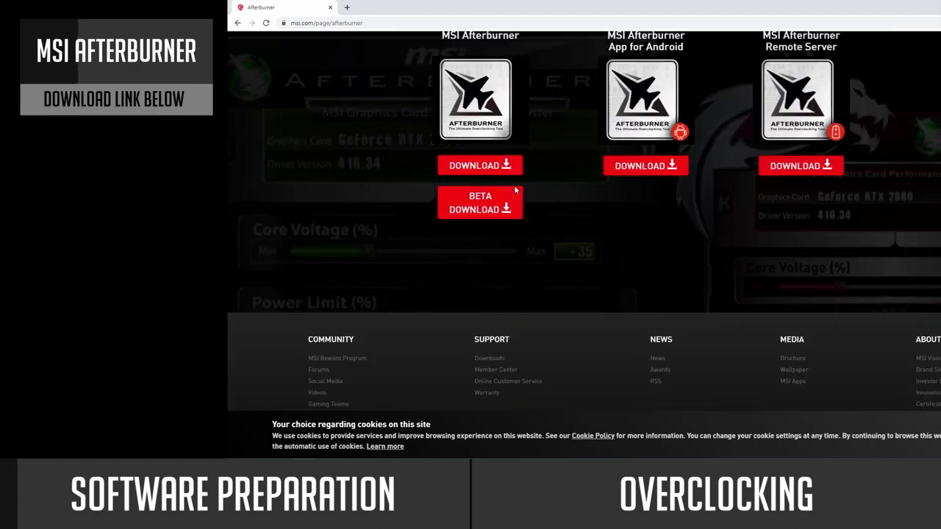
scroll(492, 242, "up", 2)
left_click(471, 299)
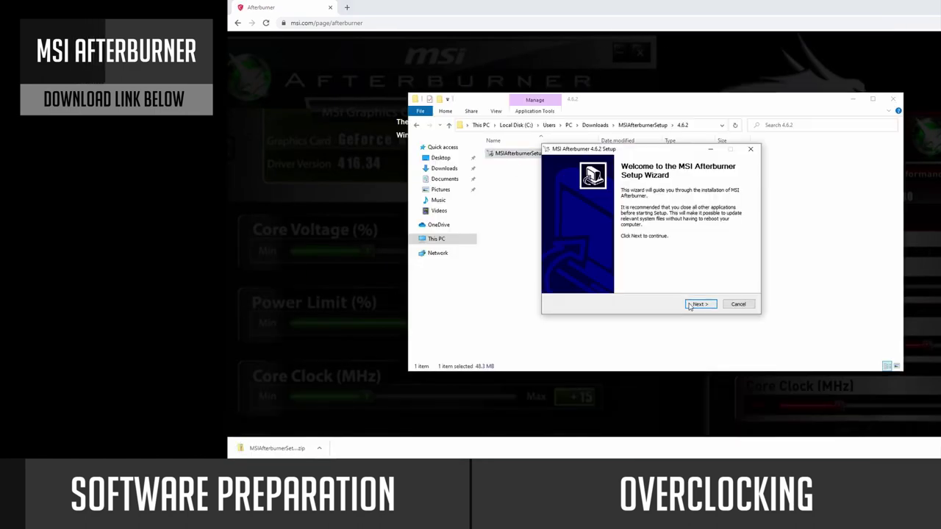
- Install MSI Afterburner and RivaTuner with default settings
left_click(690, 304)
left_click(693, 305)
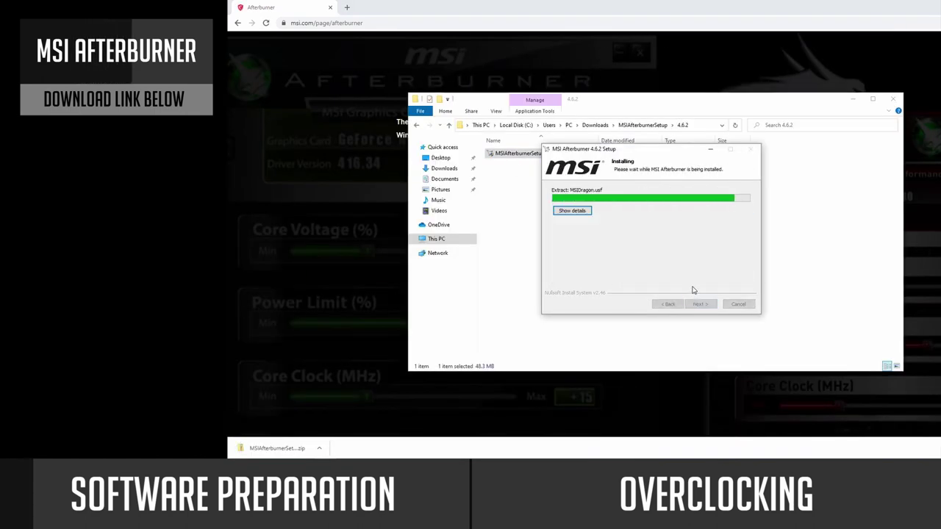
left_click(678, 266)
left_click(701, 304)
left_click(700, 304)
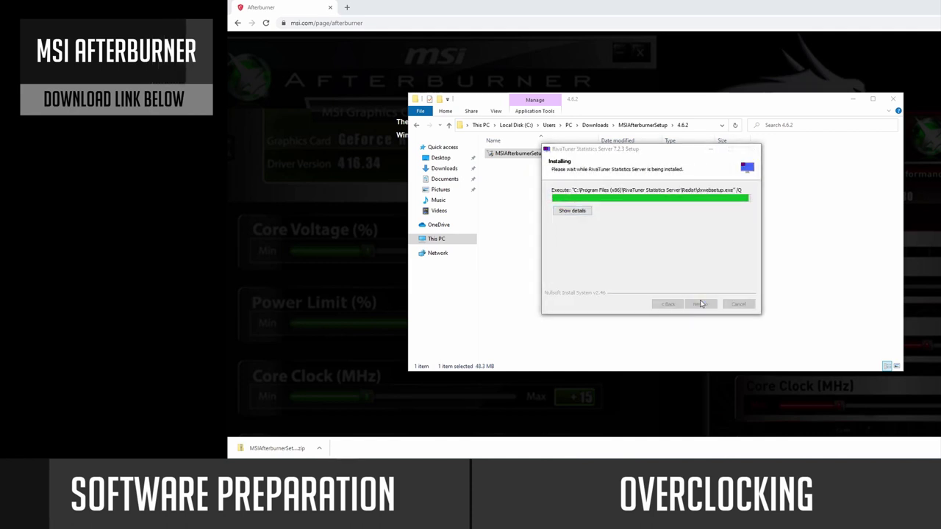
left_click(700, 305)
left_click(718, 305)
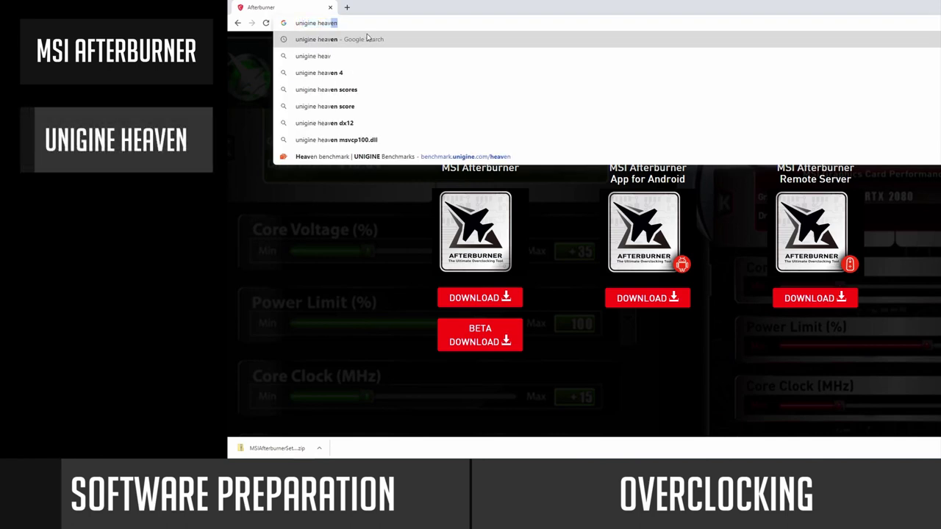
- Find Unigine Heaven, download it and install it with default folder and shortcuts
left_click(367, 39)
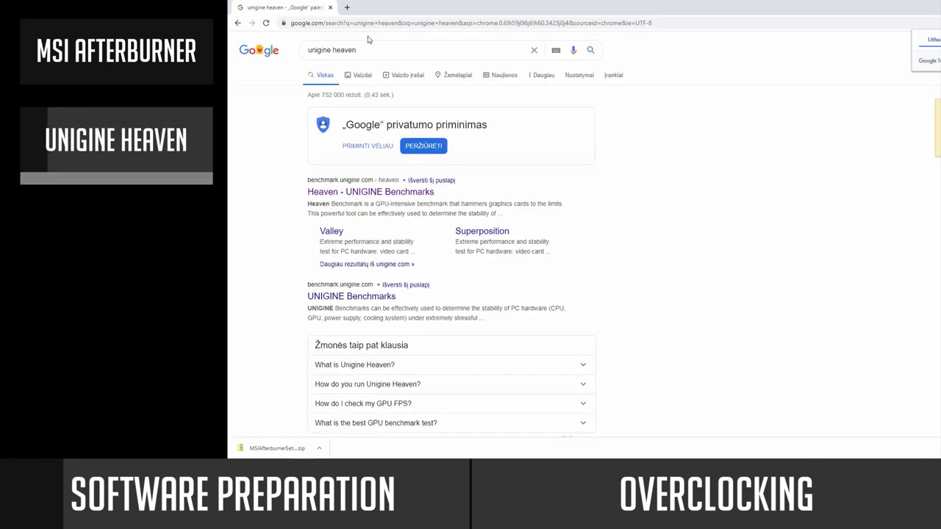
left_click(346, 200)
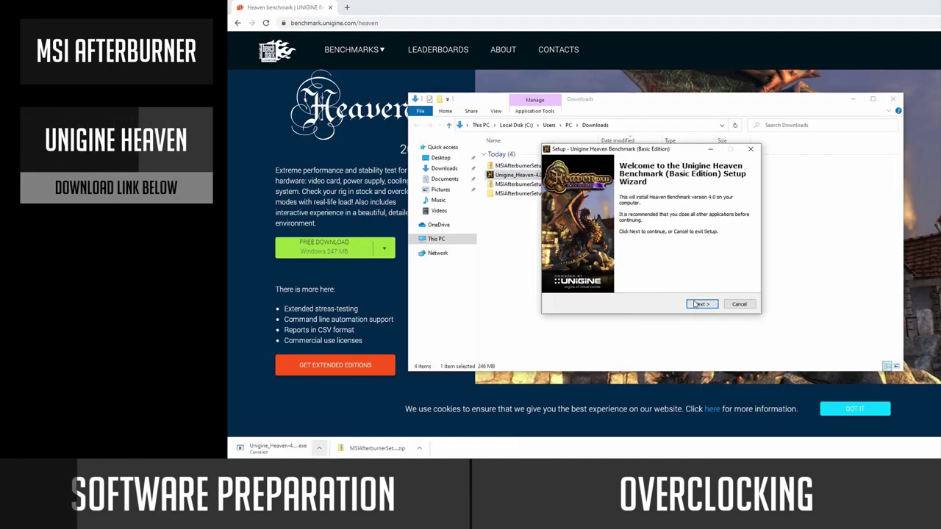
left_click(699, 305)
left_click(710, 303)
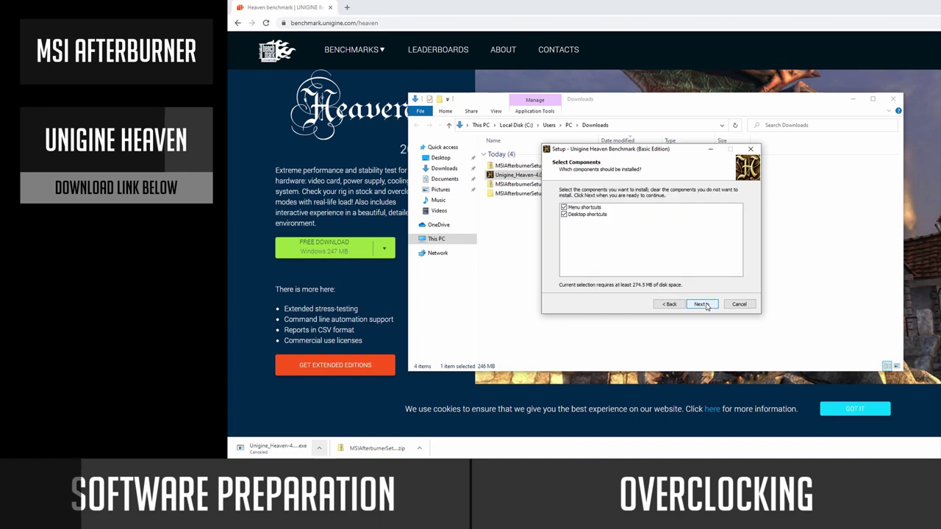
left_click(710, 303)
left_click(701, 305)
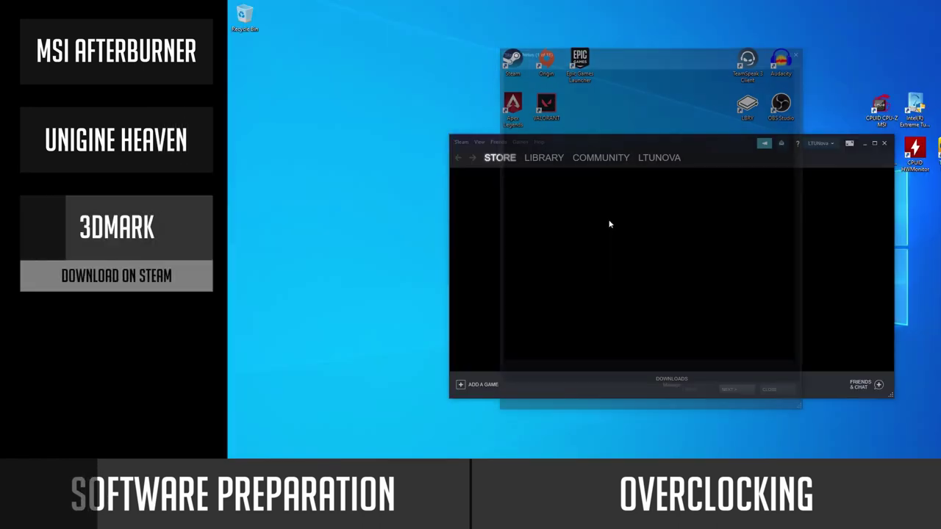
- Search the Steam store for '3dmark demo' and open the 3DMark Demo page
left_click(813, 187)
type("3dma")
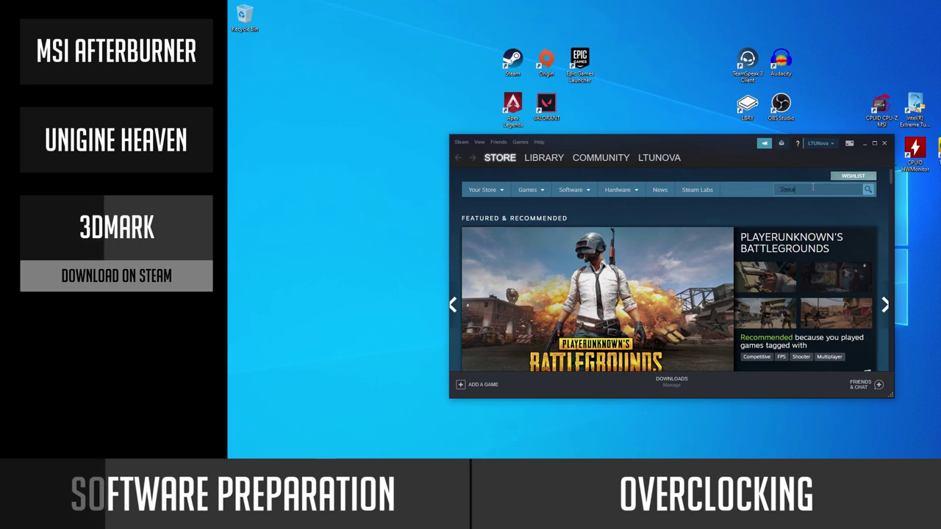
type("rk demo")
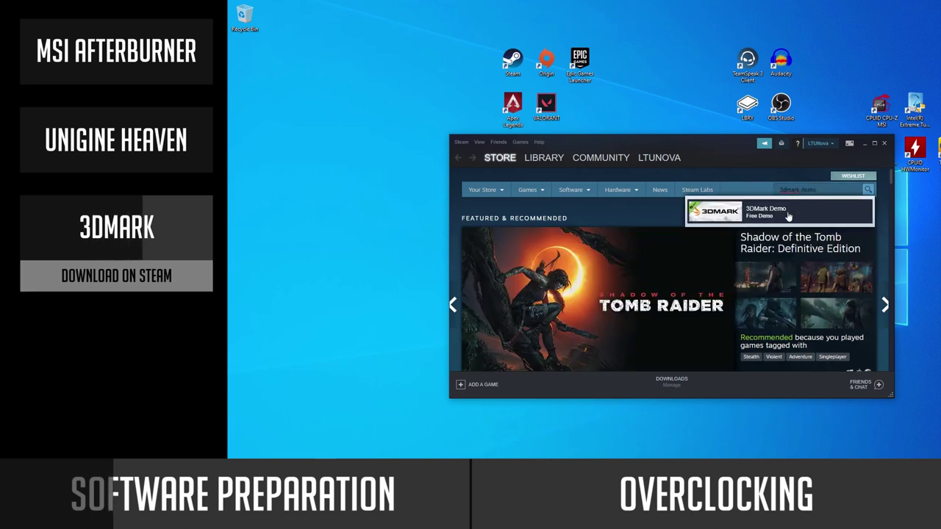
left_click(786, 211)
scroll(778, 210, "down", 5)
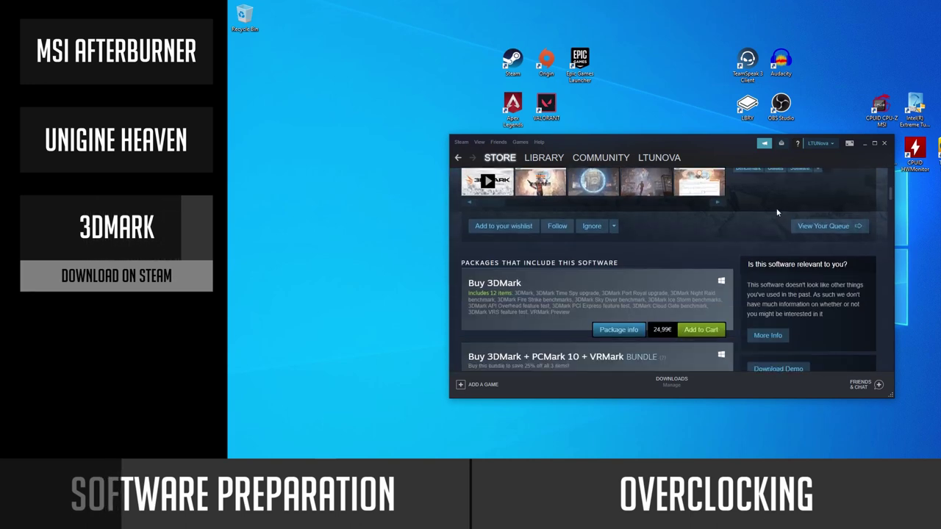
scroll(779, 211, "down", 2)
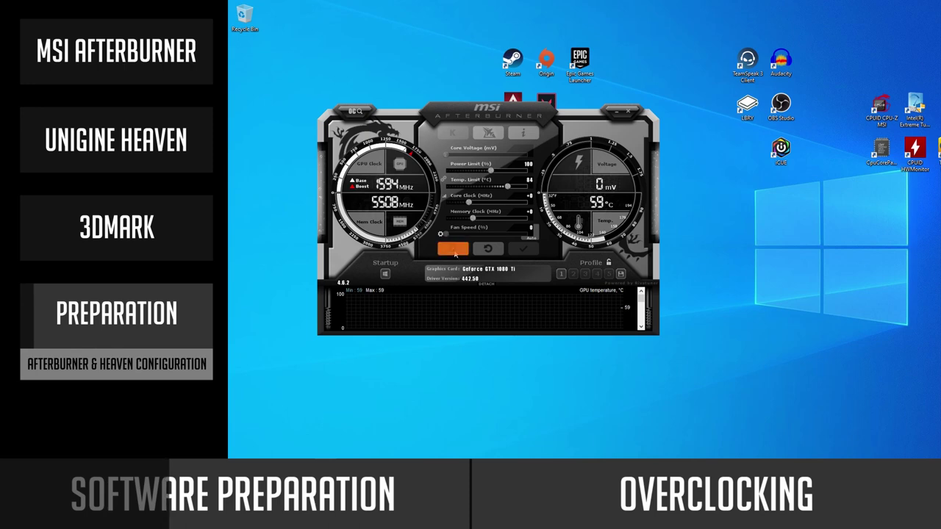
- In Afterburner properties, confirm GPU usage, core clock and memory clock show in OSD
left_click(455, 251)
left_click(382, 128)
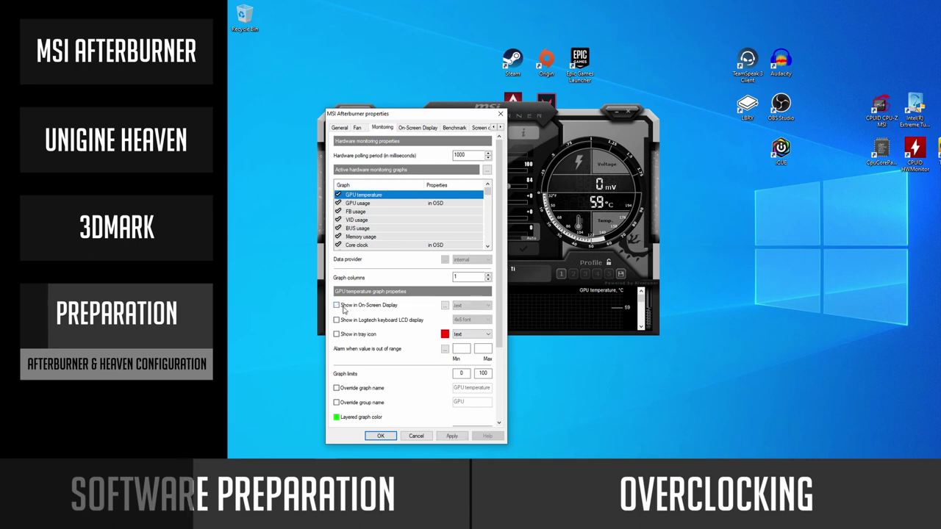
left_click(378, 205)
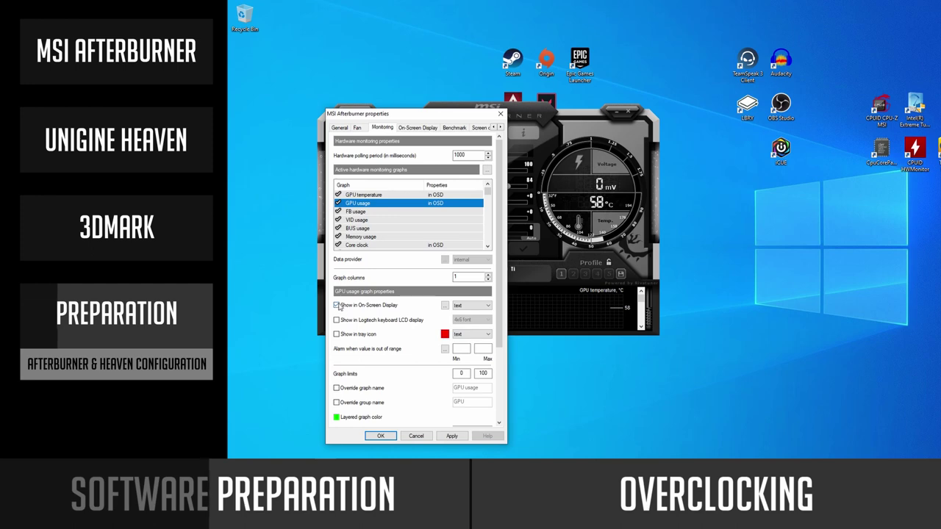
left_click(406, 243)
scroll(412, 241, "down", 1)
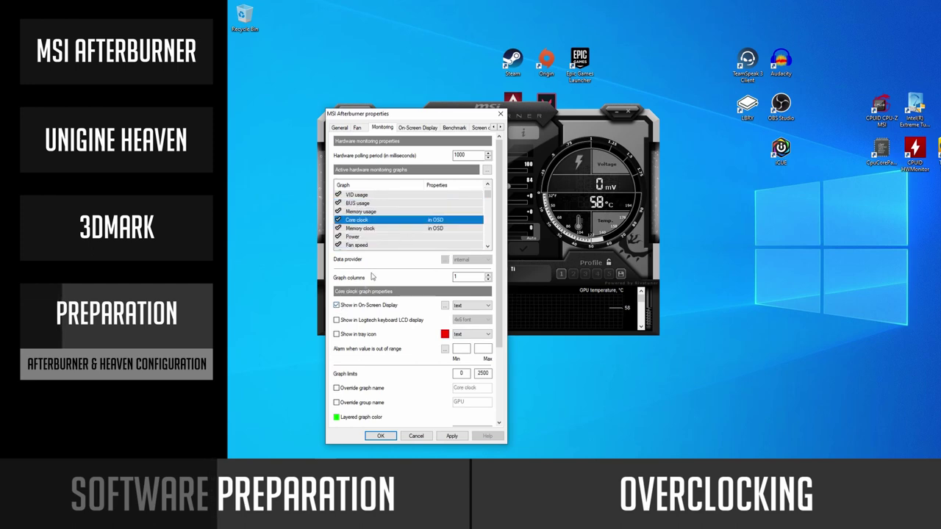
left_click(361, 229)
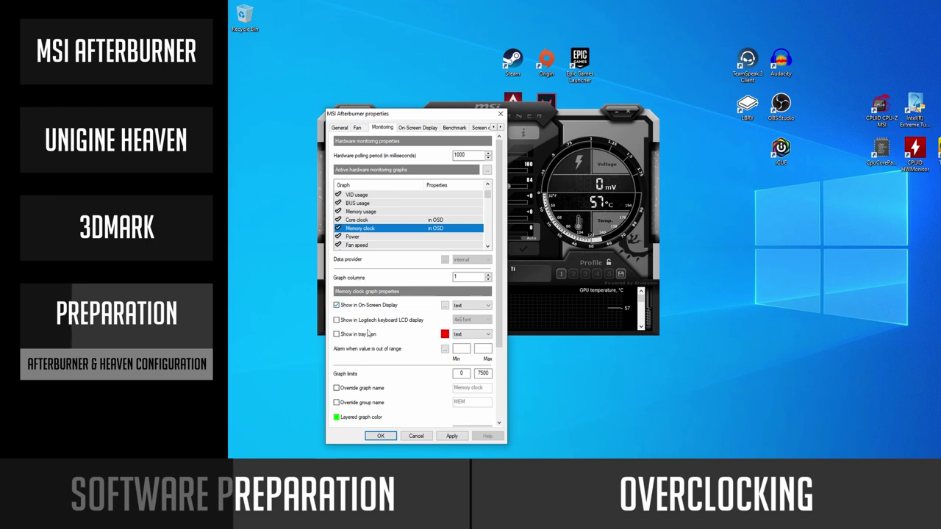
left_click(358, 128)
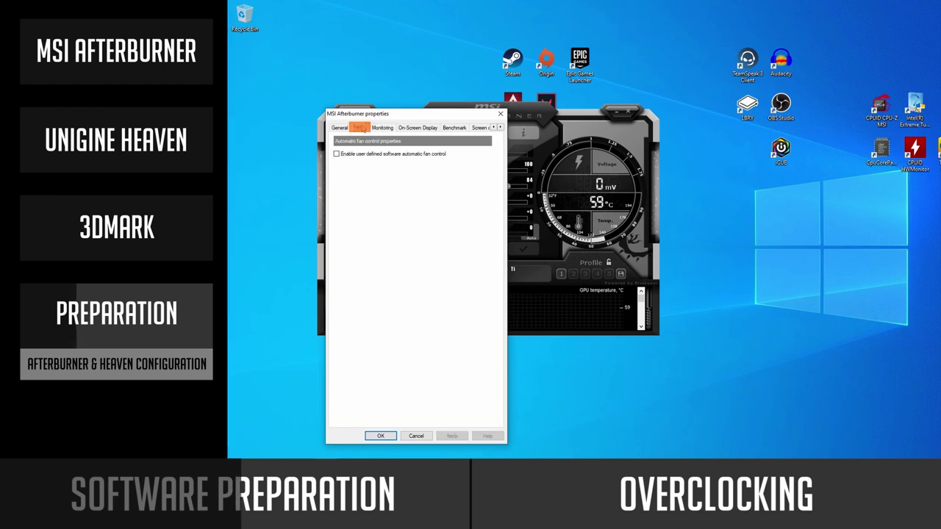
- Enable user-defined automatic fan control, apply the curve and close the properties
left_click(336, 154)
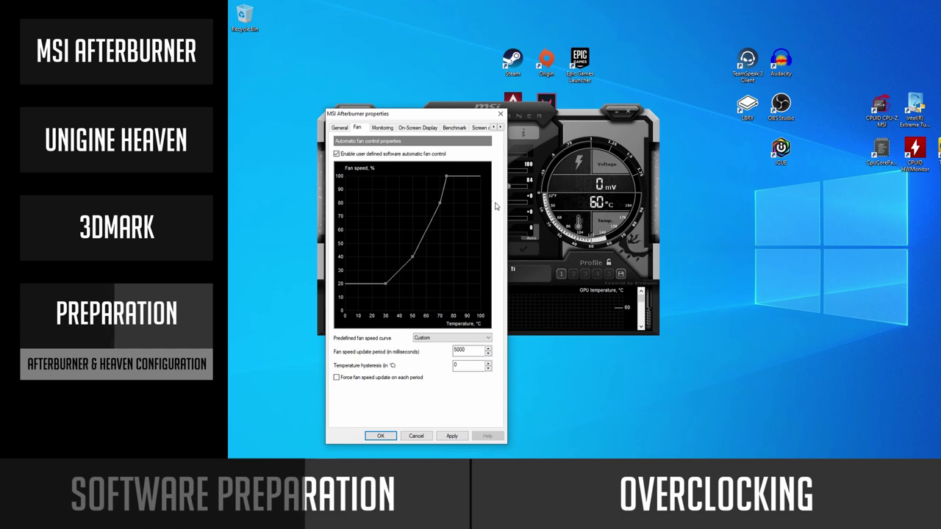
left_click(443, 439)
key("Return")
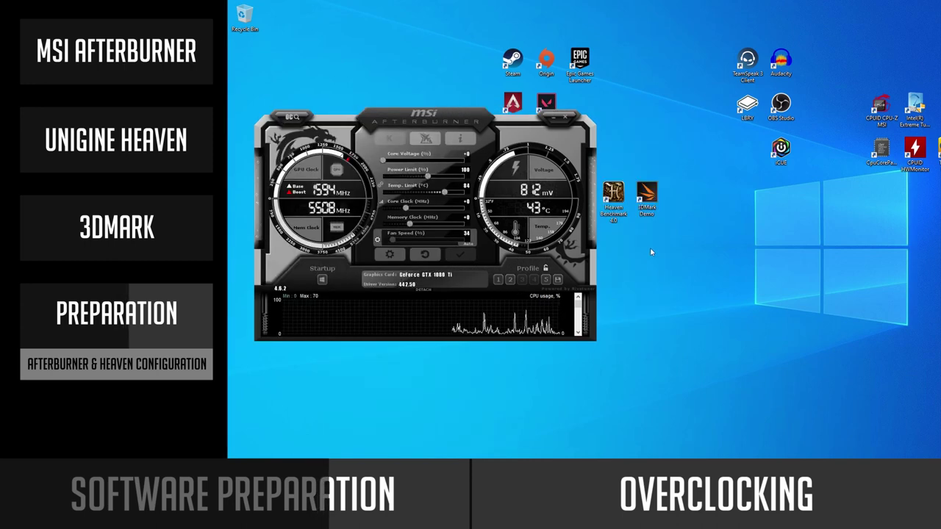
- Launch Heaven; set Ultra quality, Extreme tessellation, x8 anti-aliasing, full screen 1920x1080
double_click(613, 192)
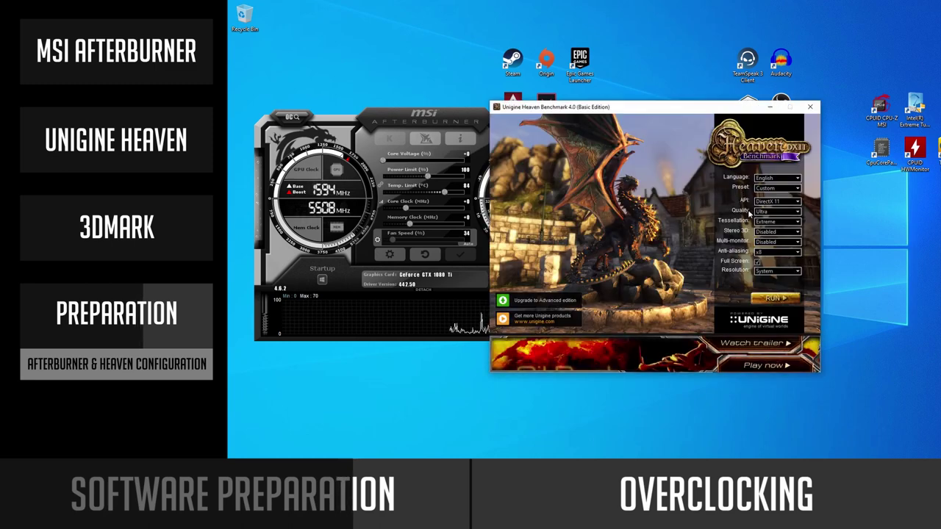
left_click(778, 213)
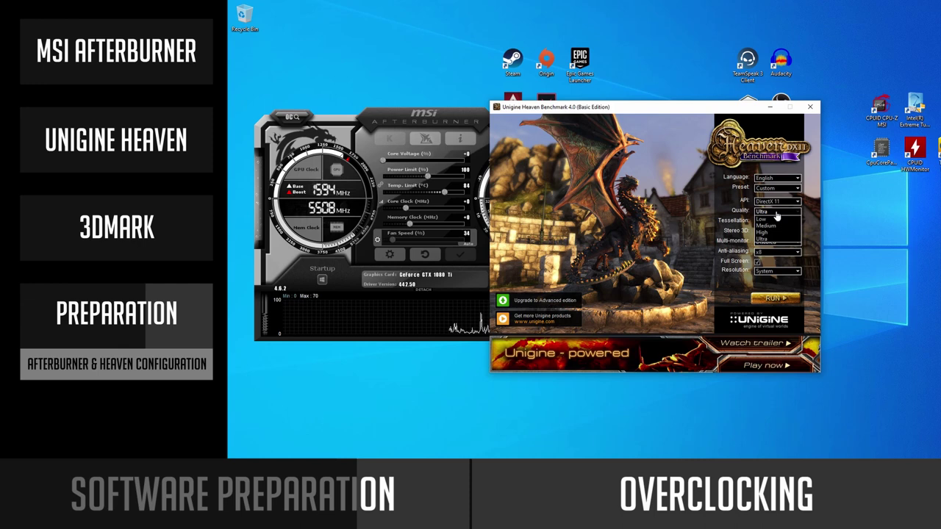
left_click(764, 241)
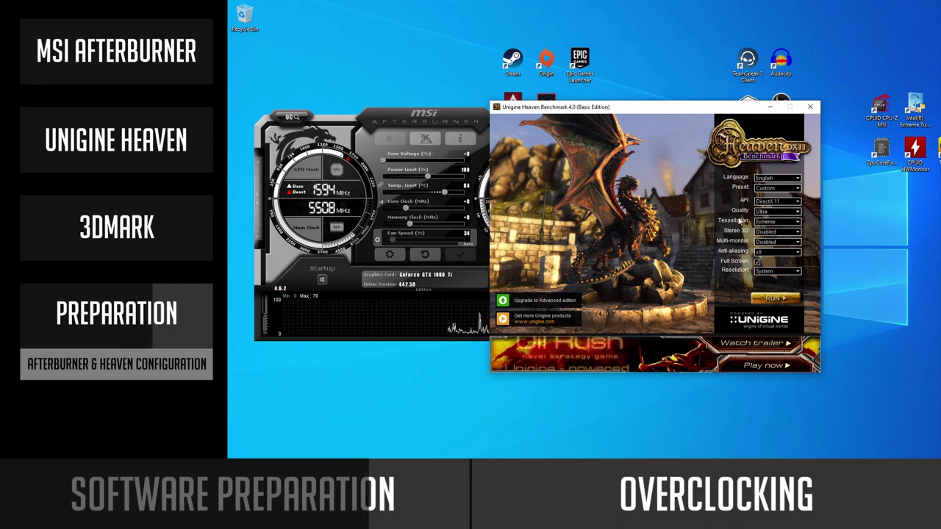
left_click(790, 222)
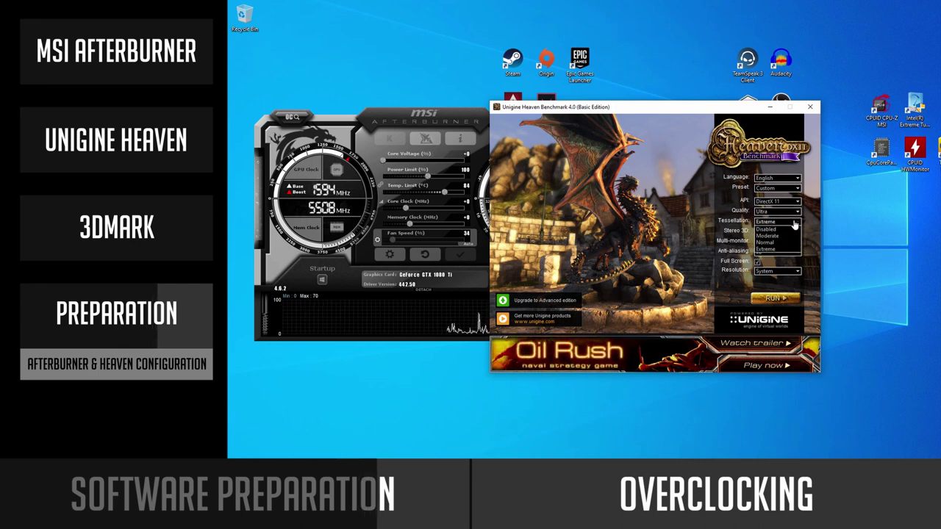
left_click(778, 249)
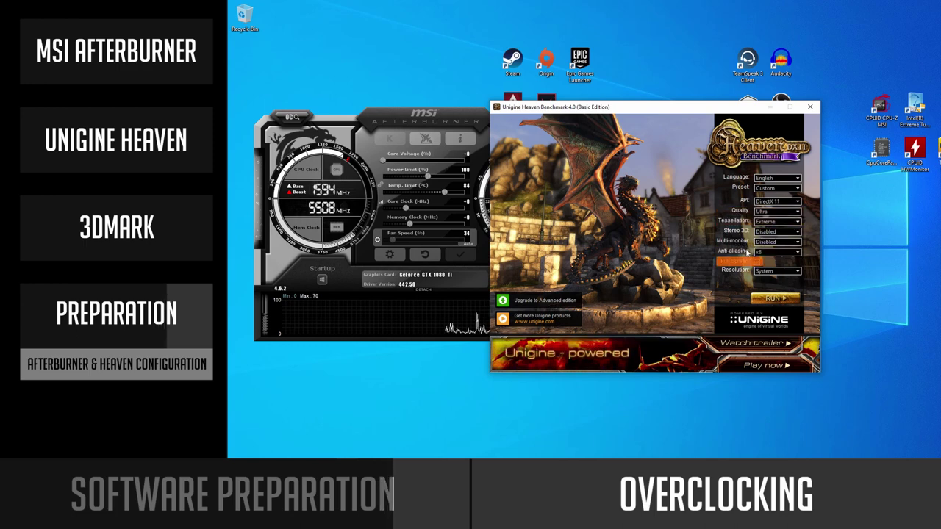
left_click(771, 253)
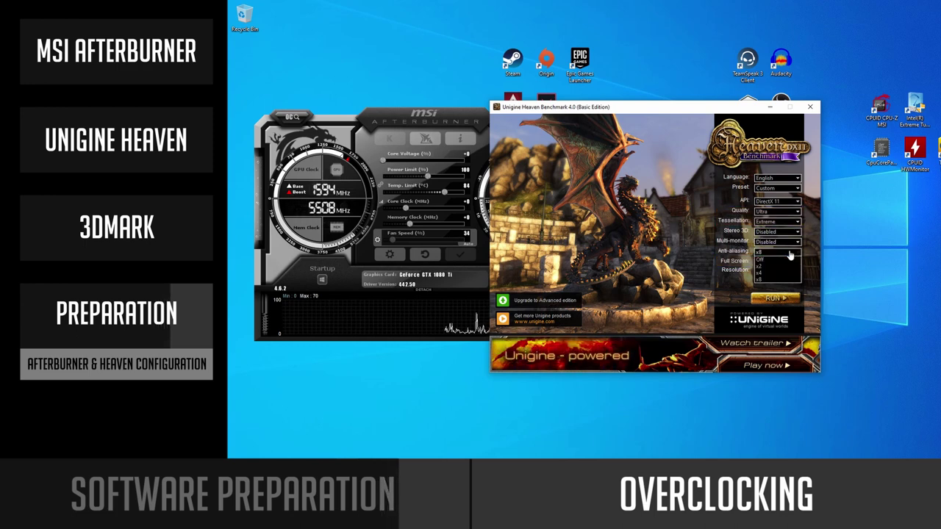
left_click(765, 281)
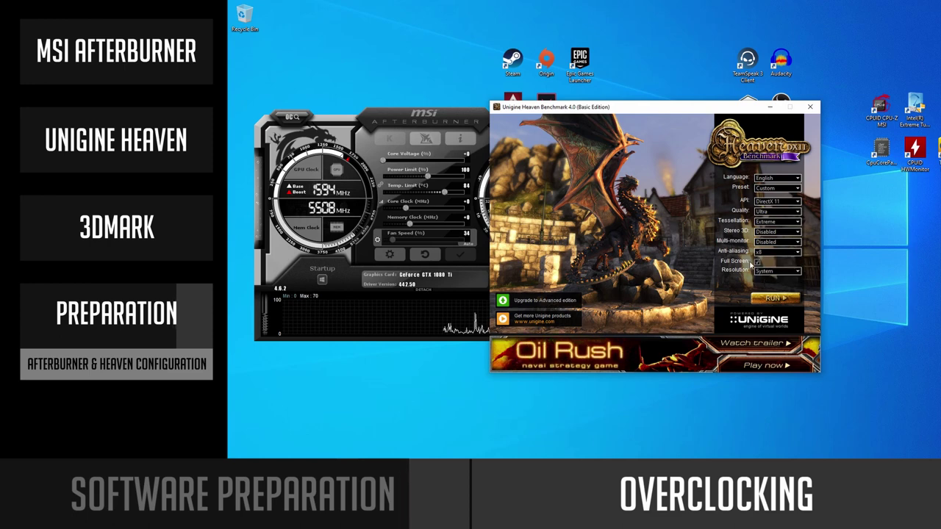
left_click(757, 262)
left_click(788, 272)
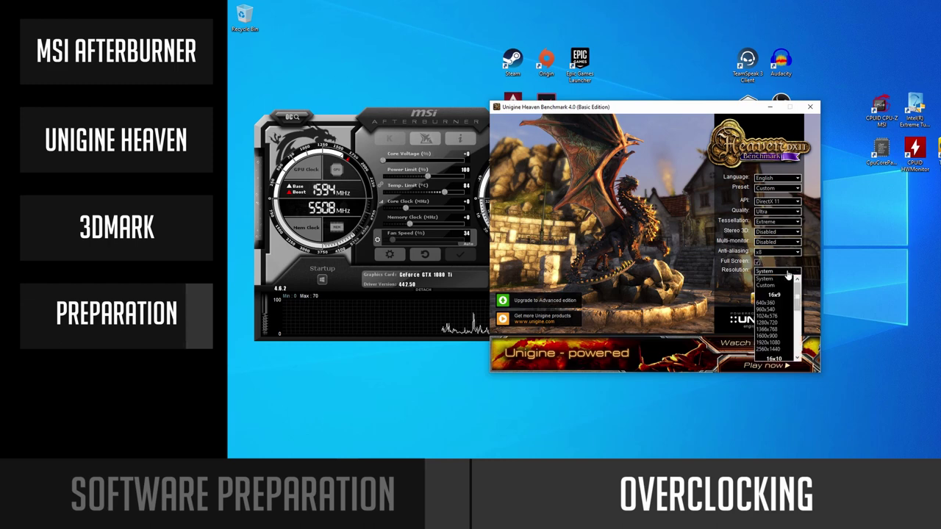
left_click(775, 345)
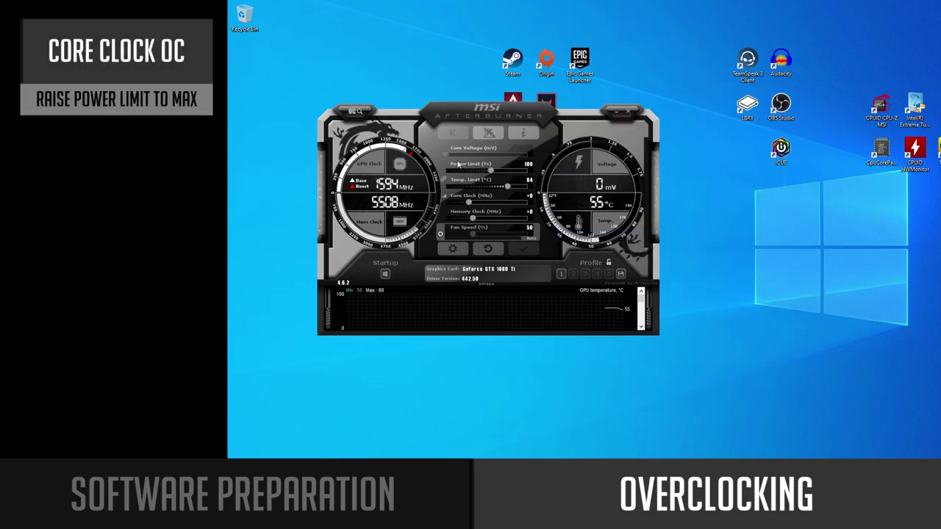
- Max the power limit at 140%, apply it, and set a +50 MHz core clock offset
left_click(531, 164)
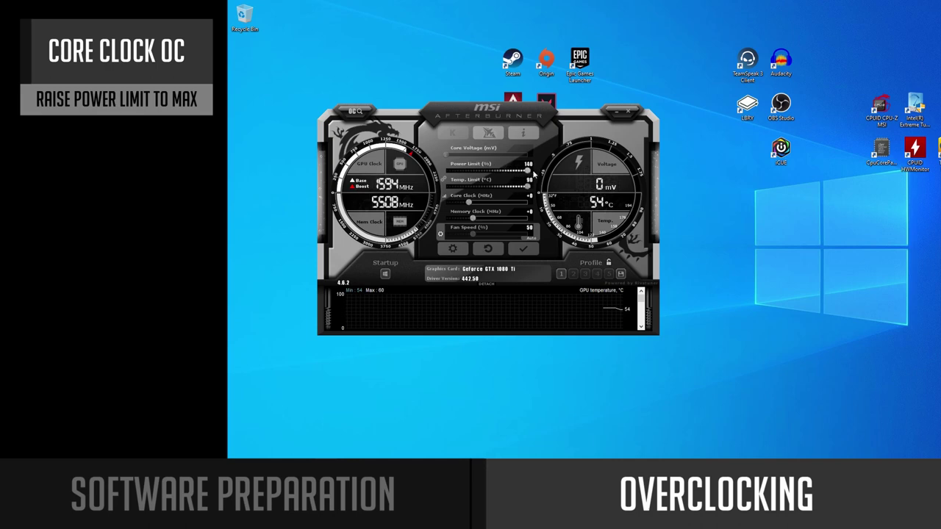
left_click(532, 253)
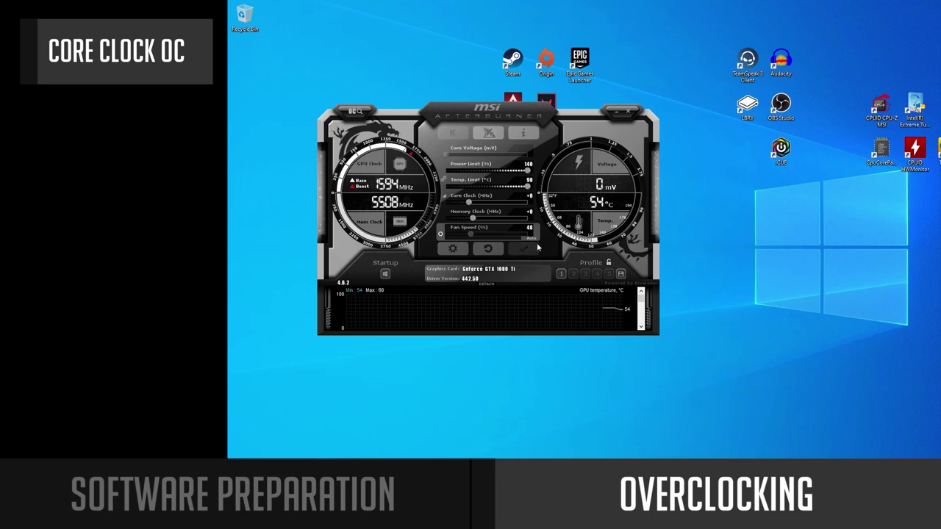
left_click(526, 200)
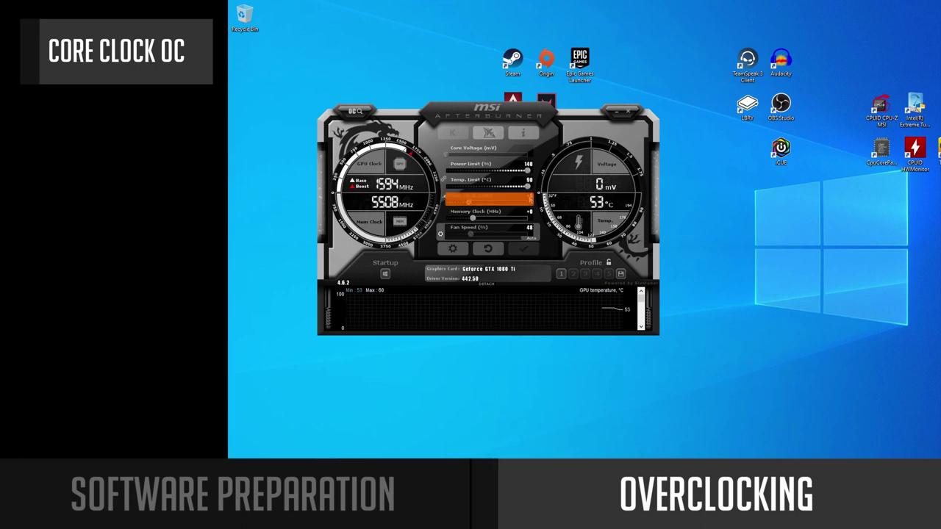
key("Escape")
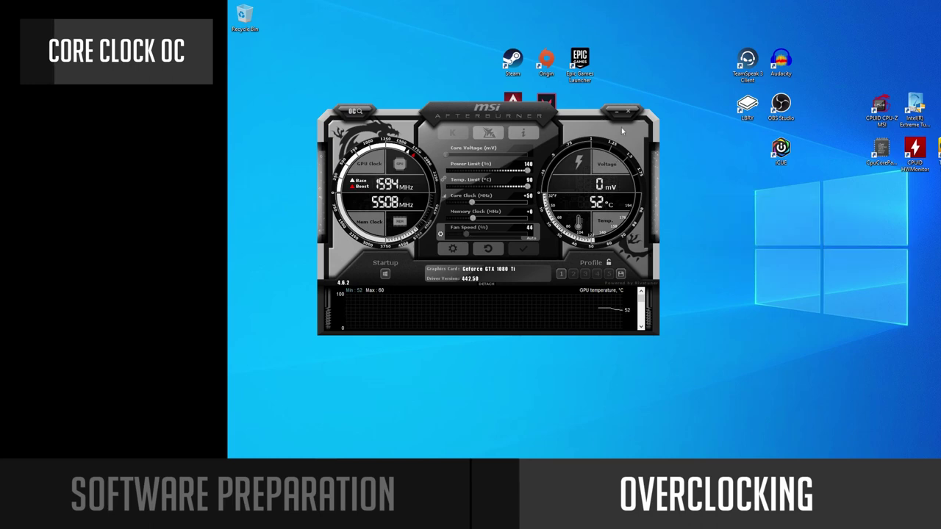
left_click_drag(541, 114, 471, 132)
- Run Heaven to stress-test the offset, quit it, and return to Afterburner
double_click(622, 195)
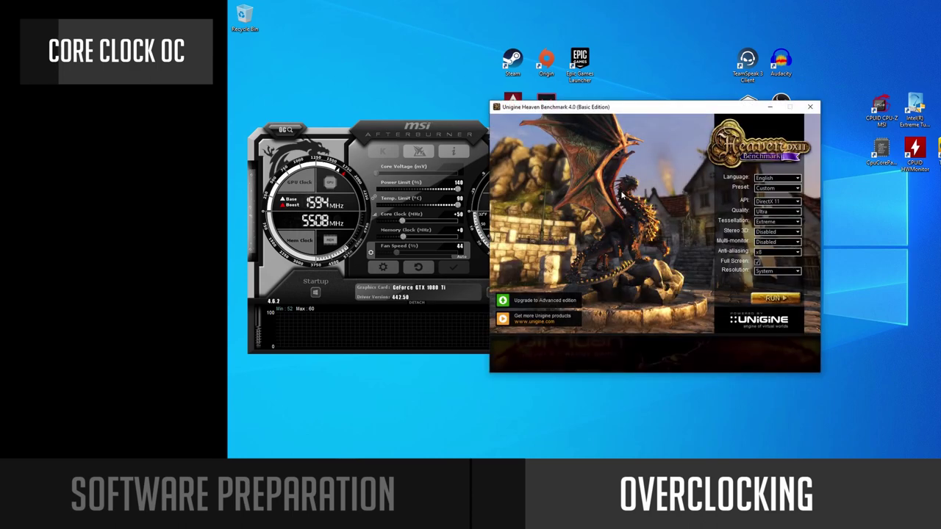
left_click(773, 302)
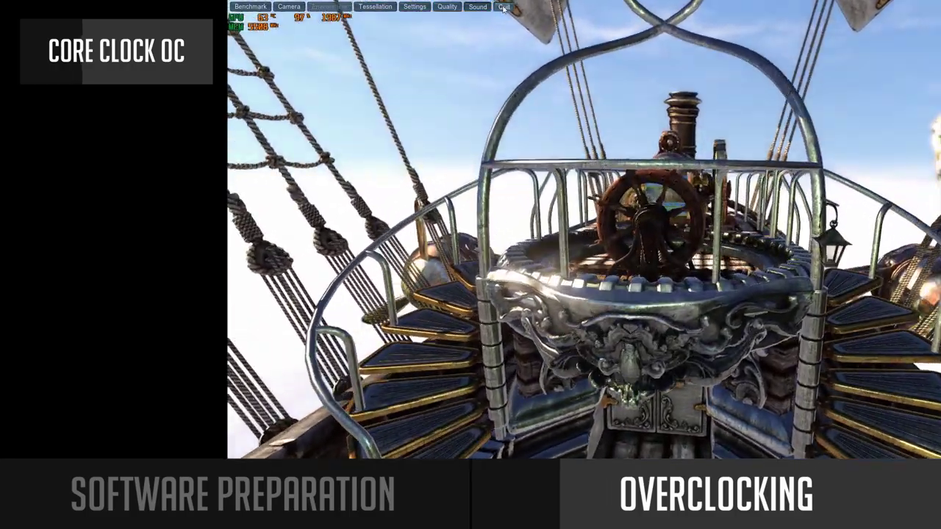
left_click(505, 7)
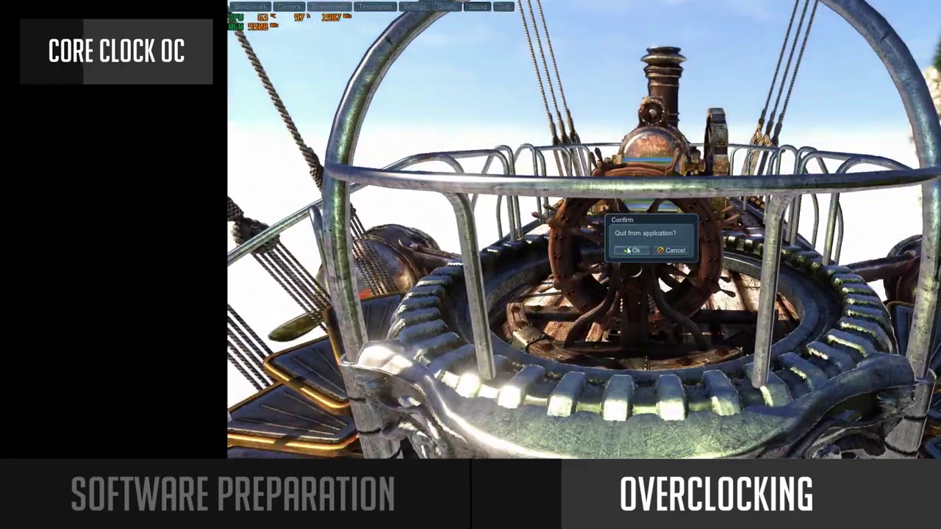
left_click(625, 251)
left_click(578, 286)
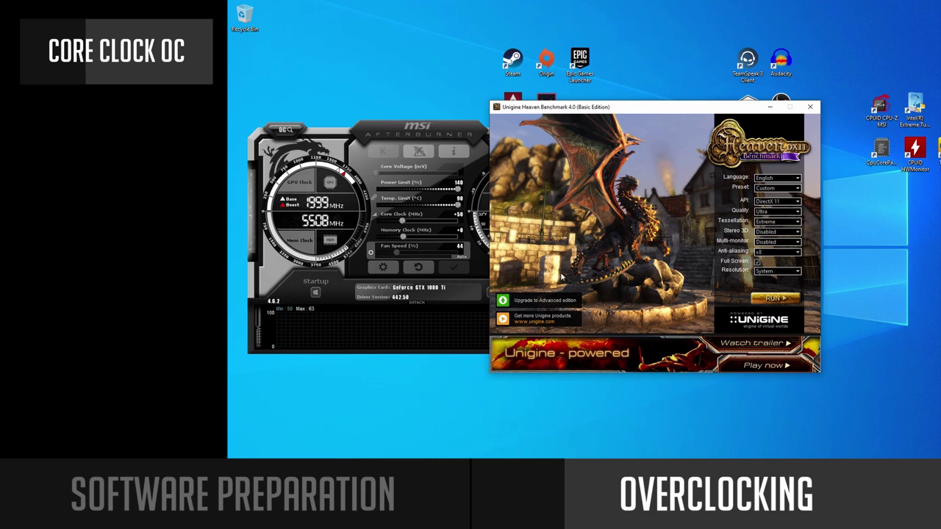
left_click(465, 220)
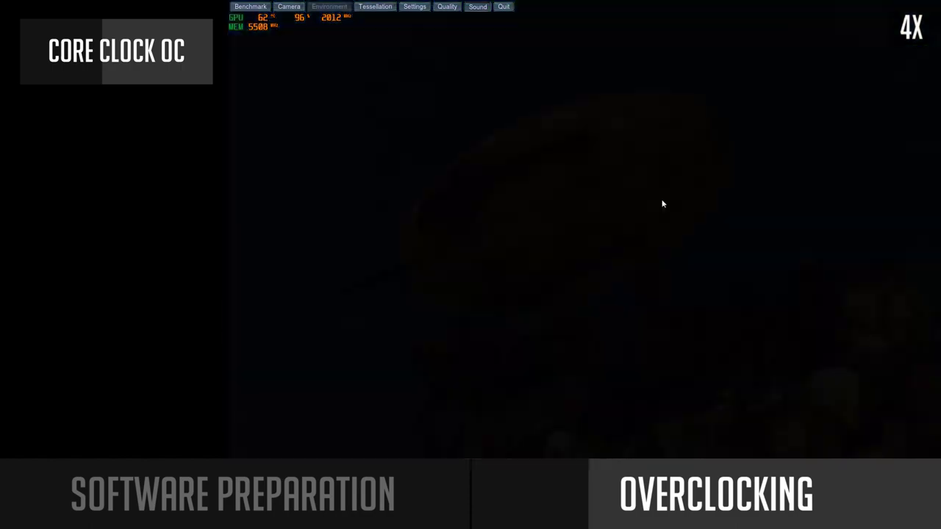
- Quit Heaven, add 20 MHz to the core clock offset and rerun the benchmark
left_click(505, 8)
left_click(637, 250)
left_click(486, 282)
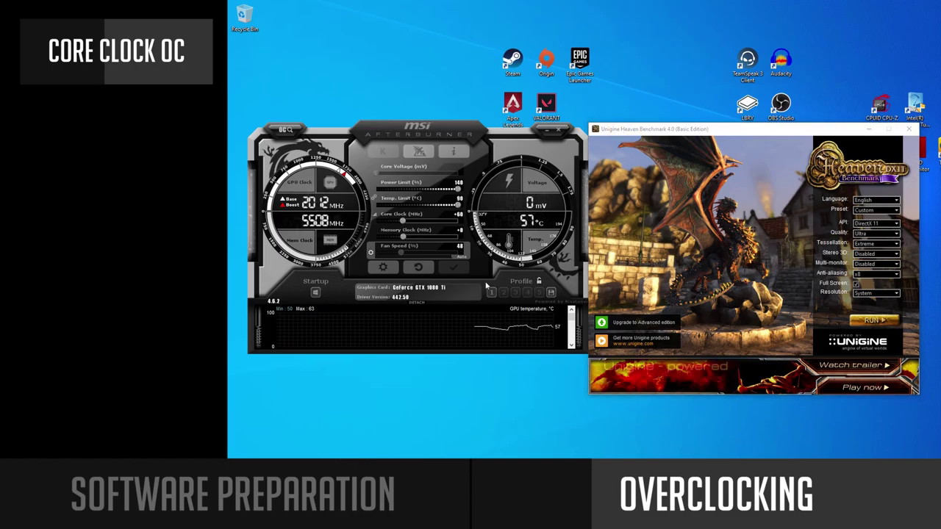
left_click(458, 215)
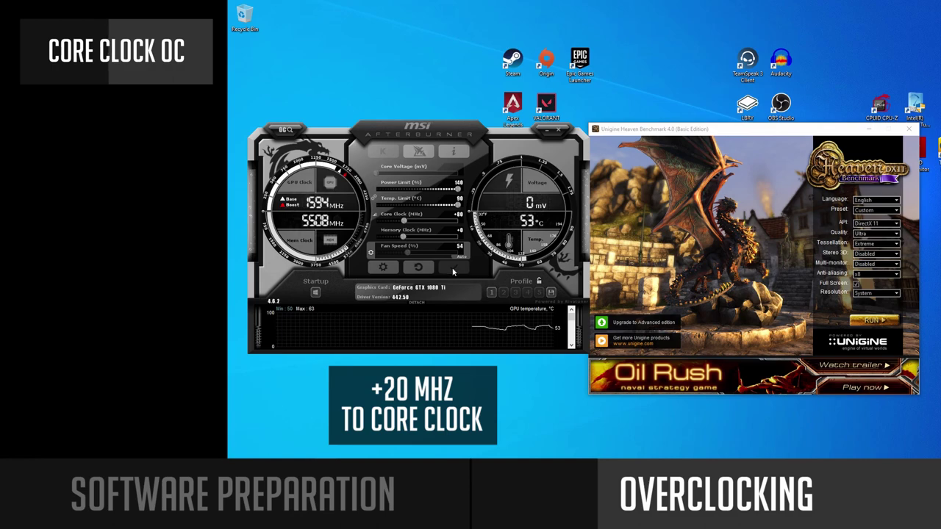
left_click(862, 322)
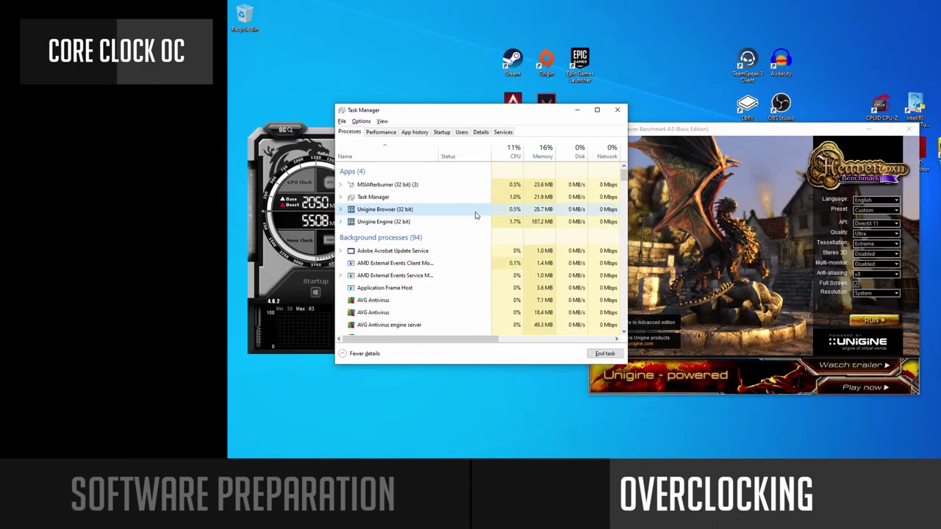
- End the crashed Unigine Engine, lower the core clock 10 MHz, rerun, and end it again
left_click(475, 221)
left_click(604, 353)
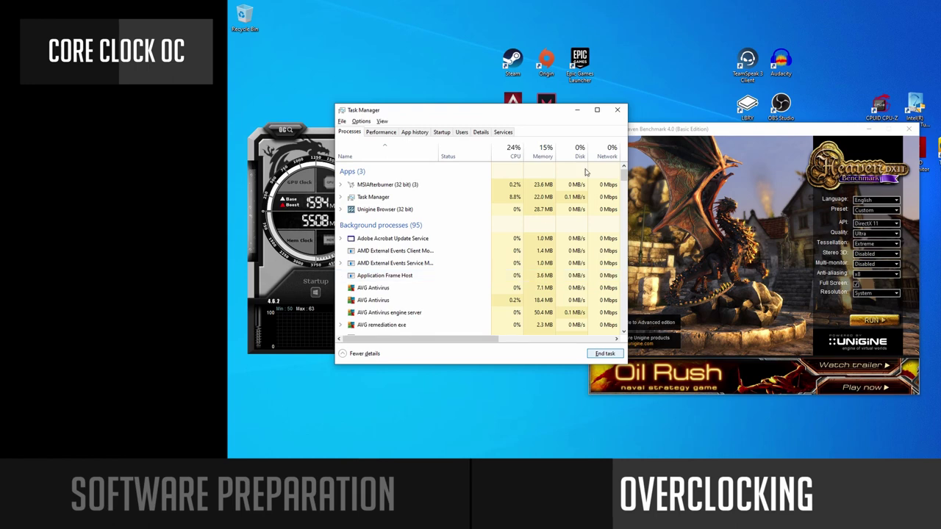
left_click(617, 110)
left_click(466, 223)
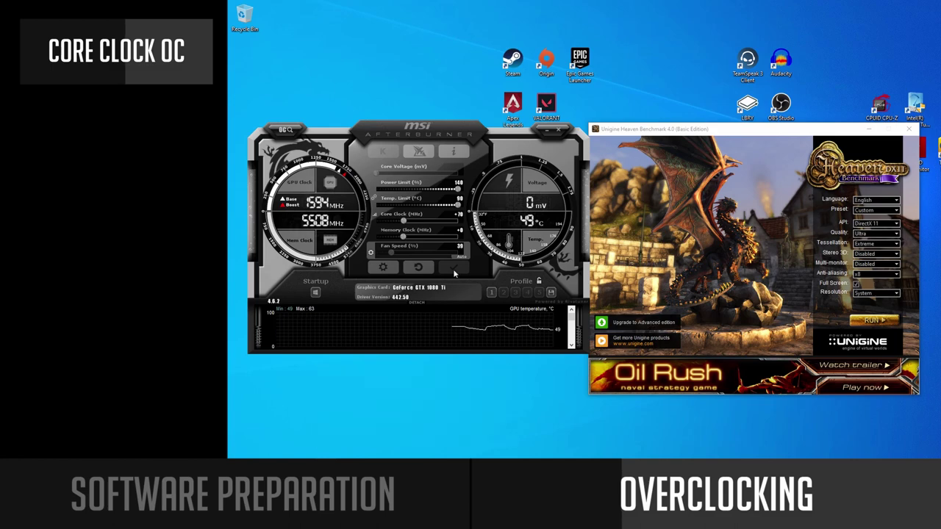
left_click(862, 323)
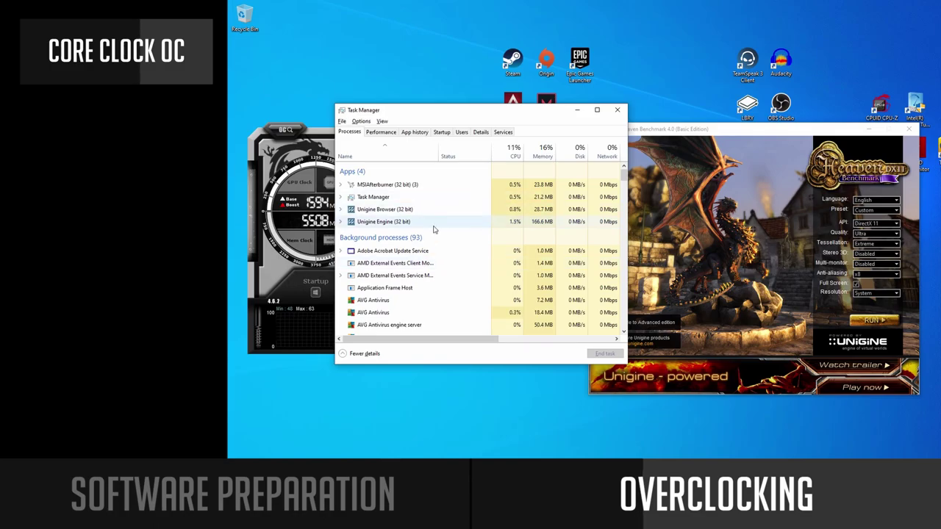
left_click(433, 223)
left_click(599, 356)
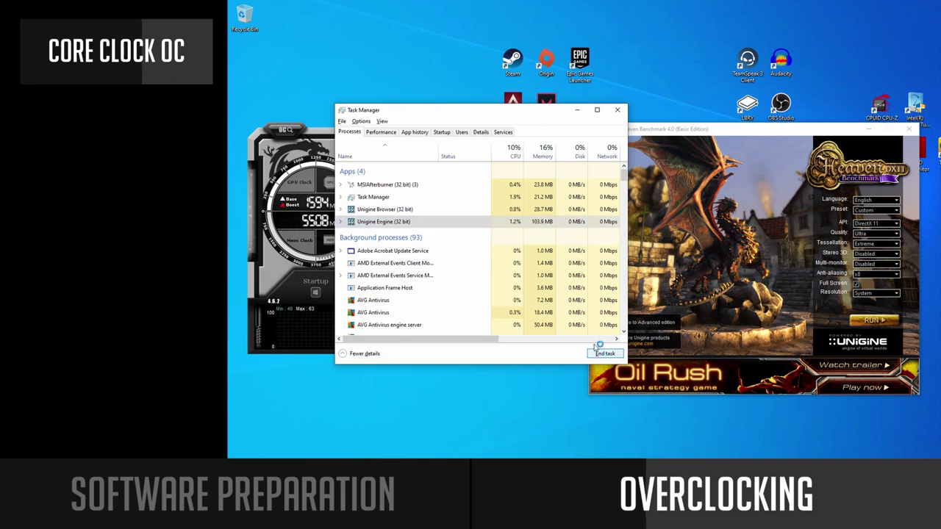
left_click(615, 111)
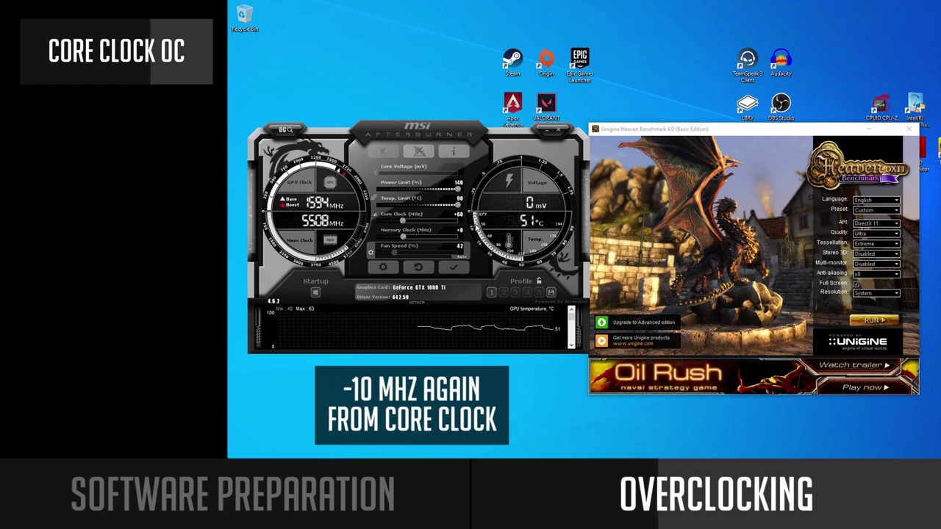
- Apply the core clock offset lowered by 10 MHz, rerun Heaven, then quit and close Heaven
left_click(453, 269)
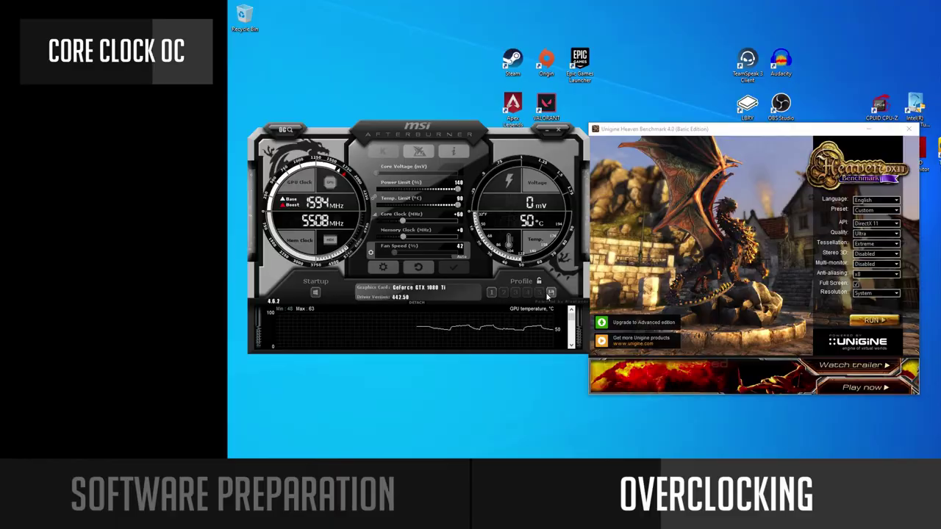
left_click(865, 326)
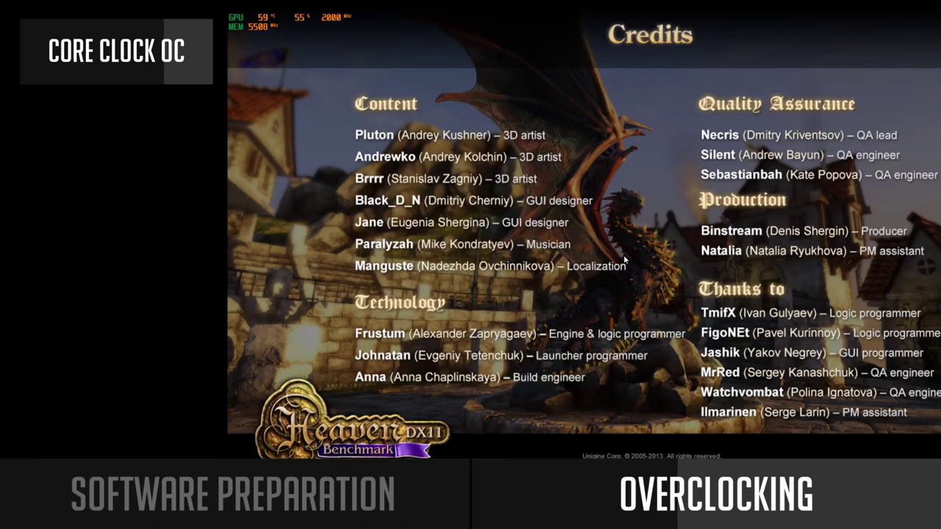
key("alt+F4")
left_click(912, 129)
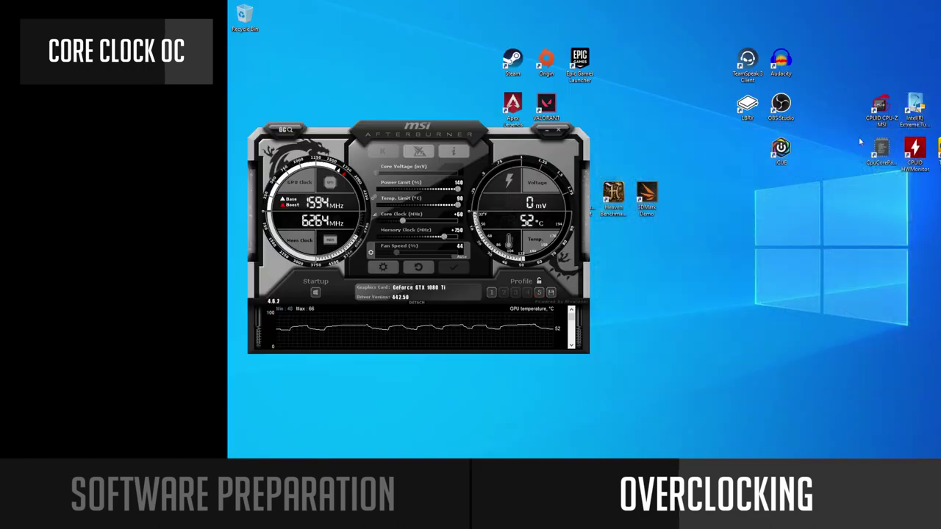
- Launch the 3DMark demo and open the Fire Strike benchmark details
double_click(649, 197)
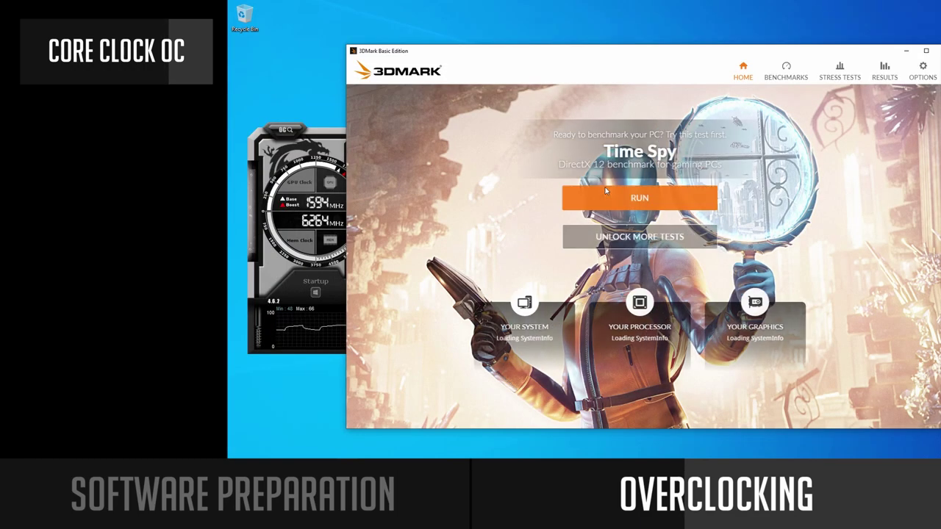
left_click(786, 71)
scroll(772, 294, "down", 5)
left_click(822, 298)
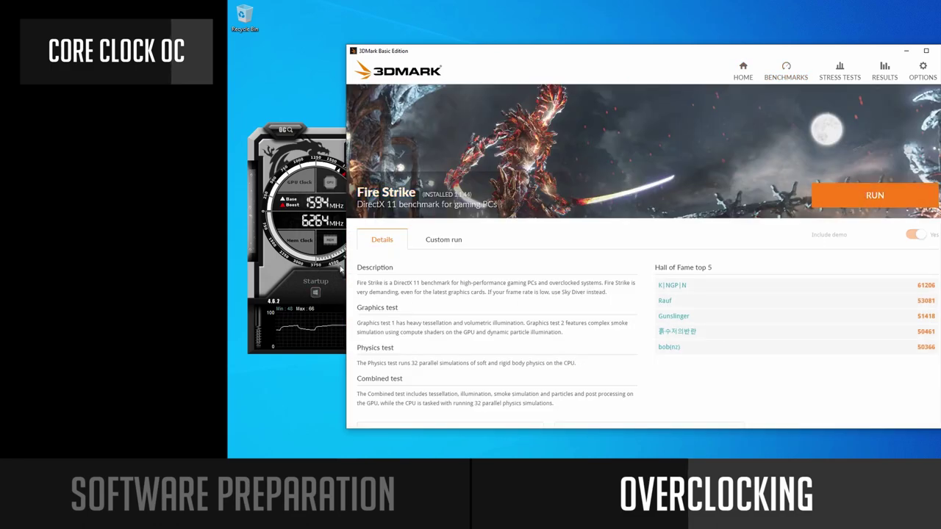
- Review the Memory clock graph in Afterburner's Monitoring settings, then return to 3DMark's Fire Strike
left_click(308, 280)
left_click(390, 270)
left_click(312, 141)
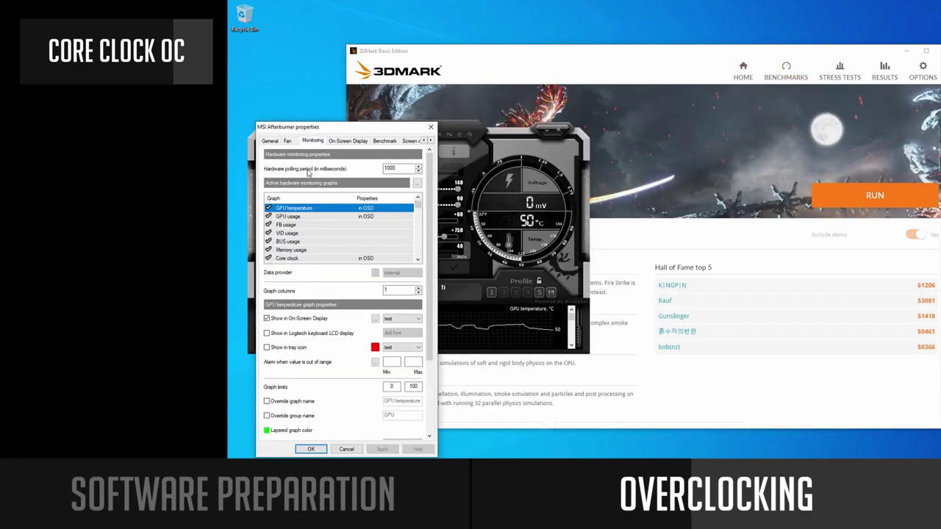
left_click(309, 217)
scroll(331, 234, "down", 1)
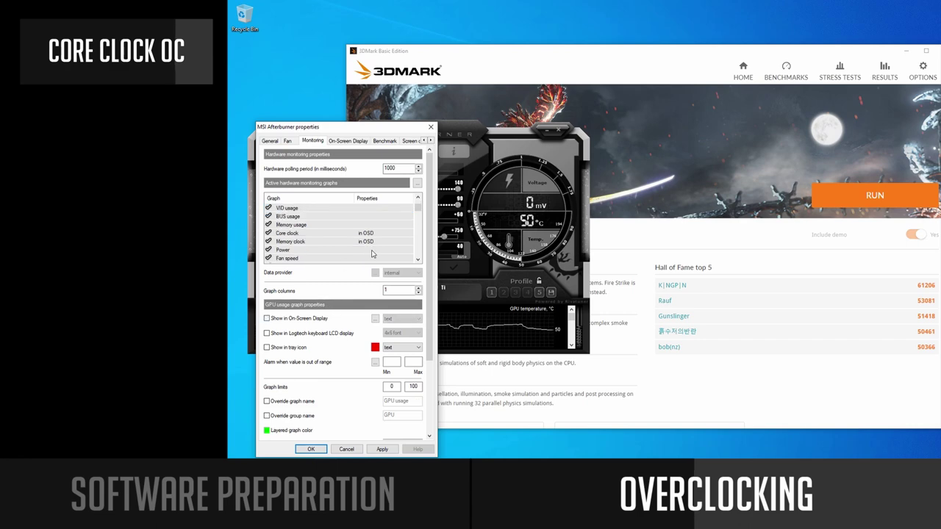
left_click(309, 241)
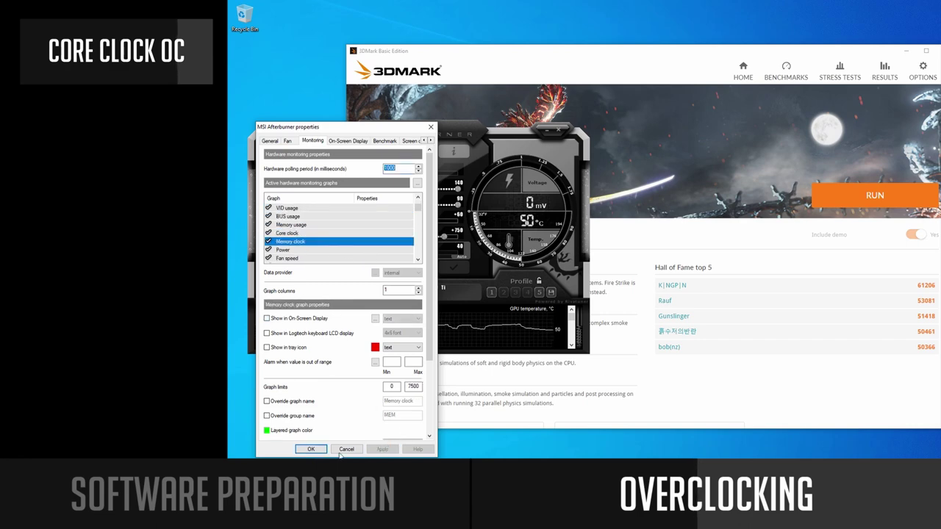
left_click(312, 448)
left_click(588, 123)
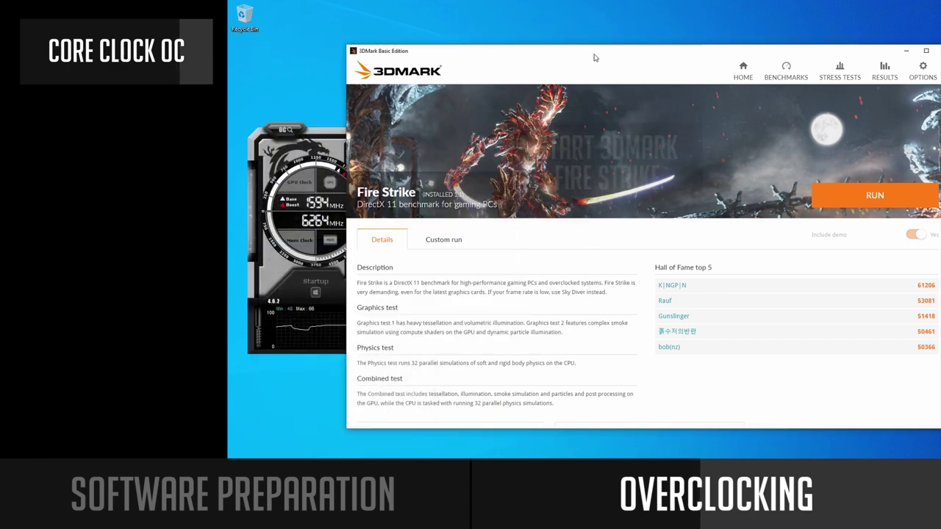
left_click(874, 195)
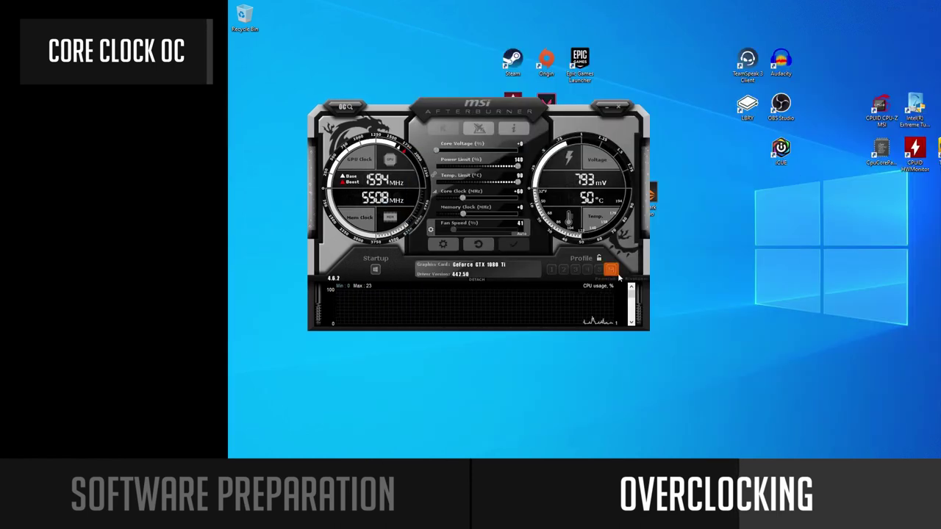
- Save the +60 MHz core clock overclock to an Afterburner profile slot
left_click(611, 271)
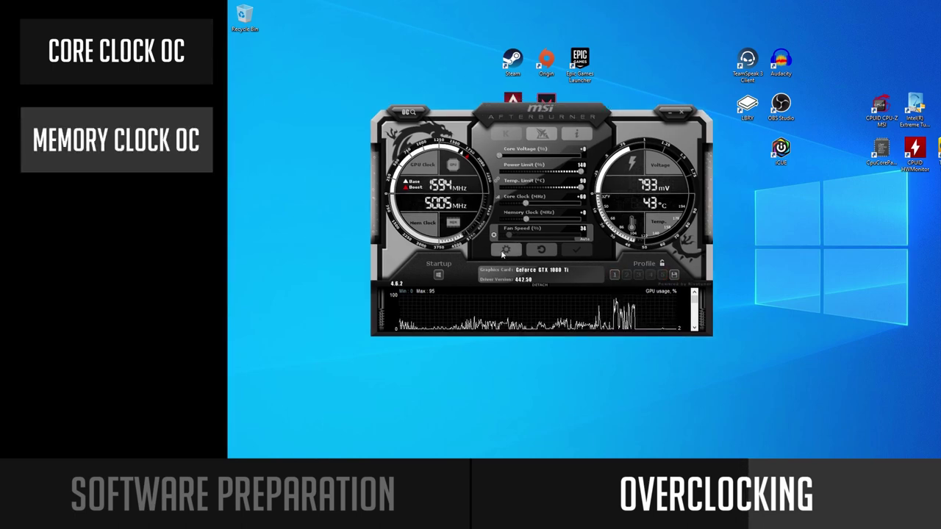
- Show GPU usage, GPU temperature, core clock and memory clock in Afterburner's on-screen display
left_click(506, 244)
left_click(435, 129)
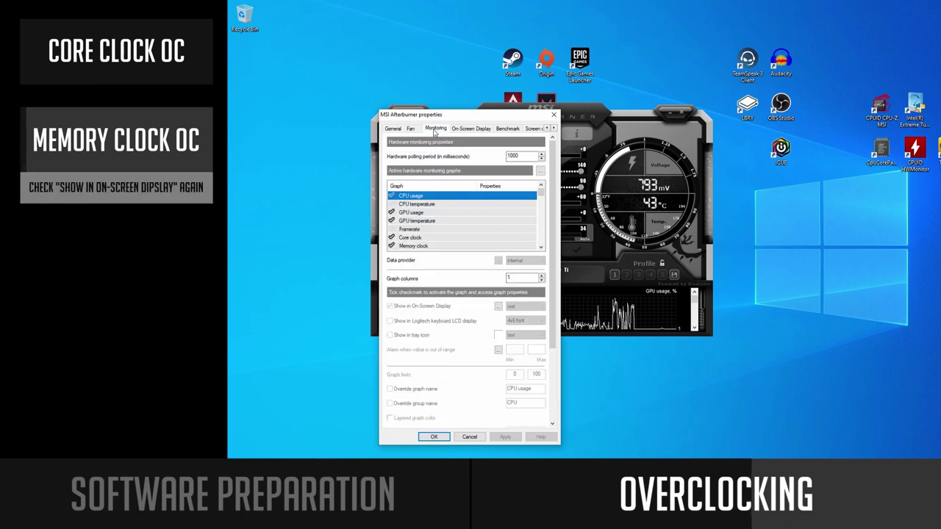
left_click(410, 212)
left_click(391, 306)
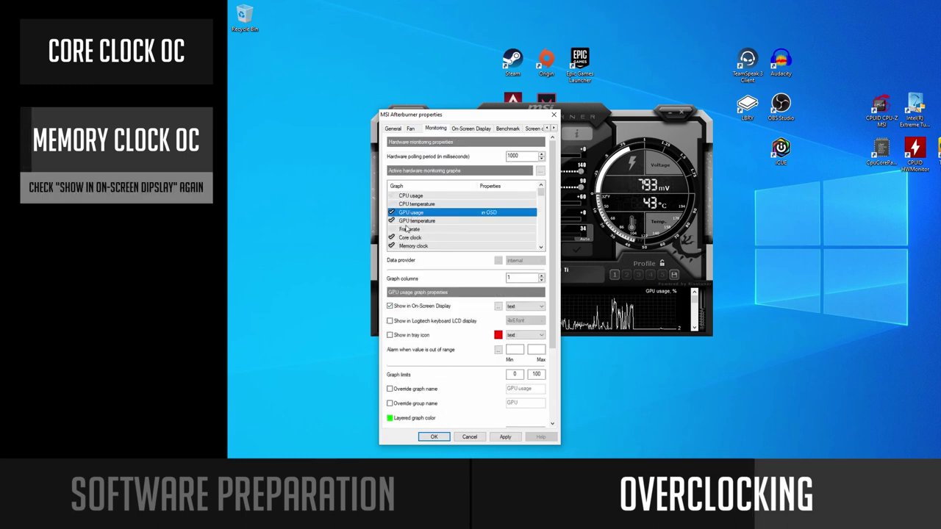
left_click(409, 222)
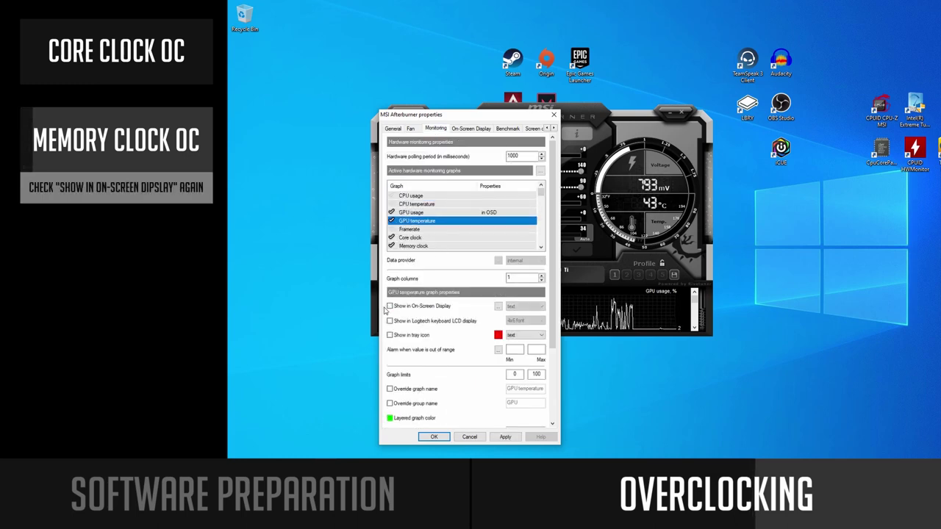
left_click(397, 238)
left_click(390, 306)
left_click(401, 248)
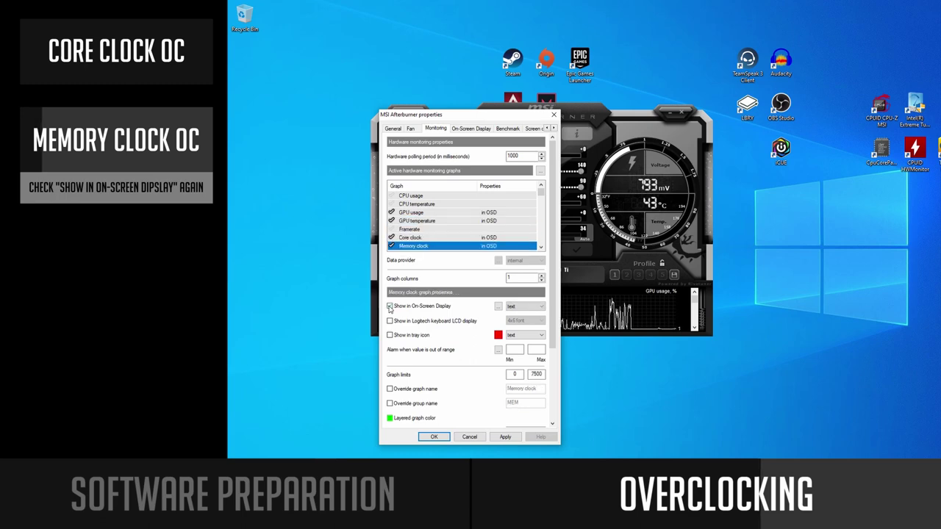
left_click(433, 437)
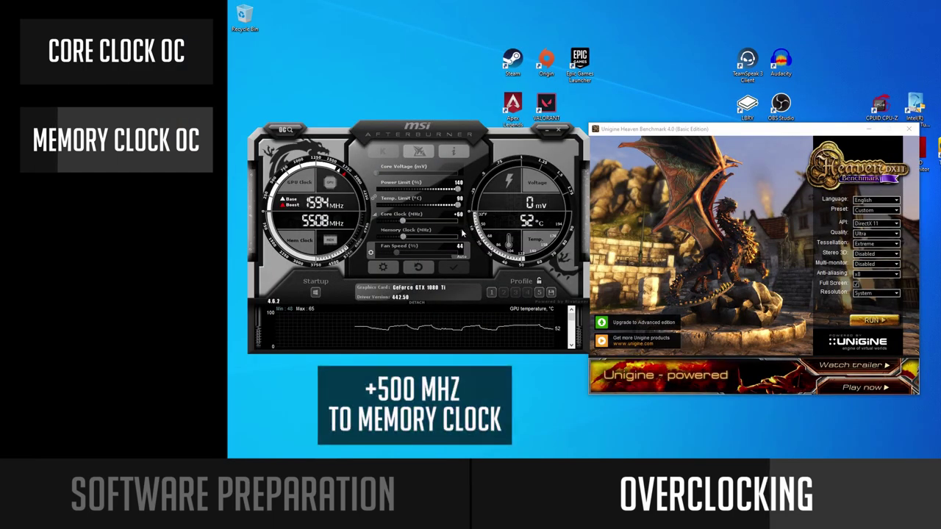
- Apply a +500 MHz memory clock offset and stress-test it with a Heaven run
type("500")
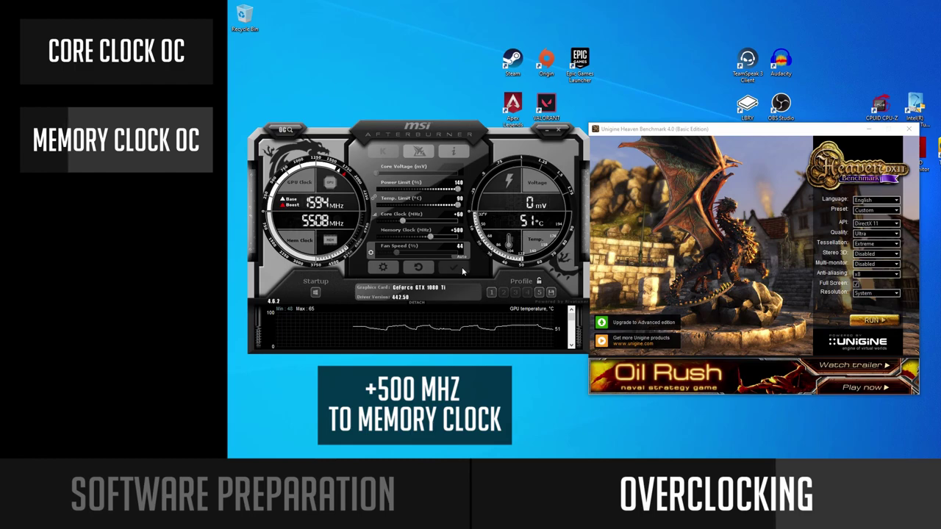
left_click(453, 268)
left_click(874, 322)
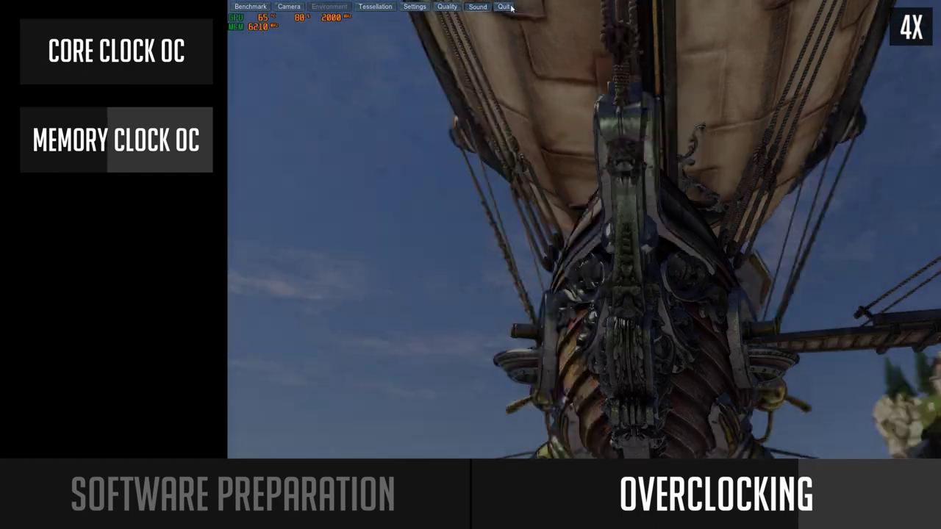
left_click(508, 6)
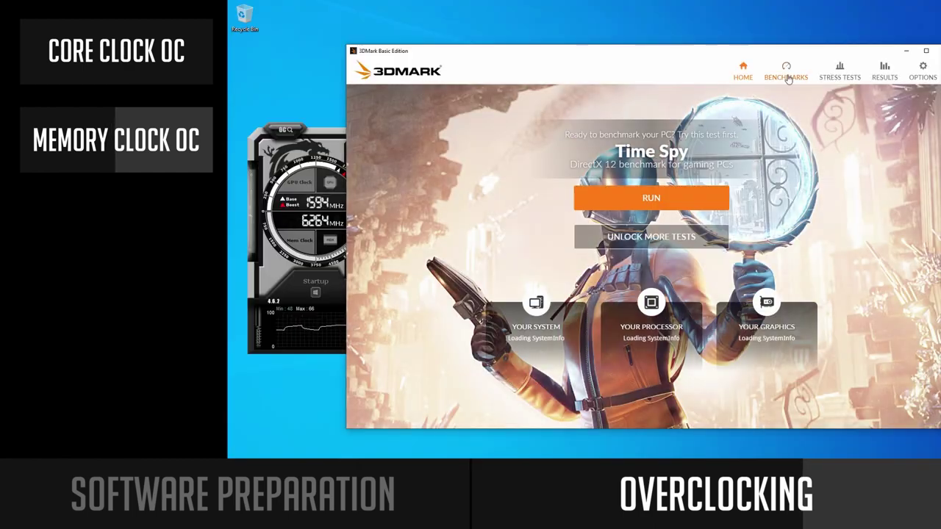
- Open the Fire Strike benchmark details in 3DMark's benchmark list
left_click(787, 74)
scroll(644, 294, "down", 3)
left_click(845, 287)
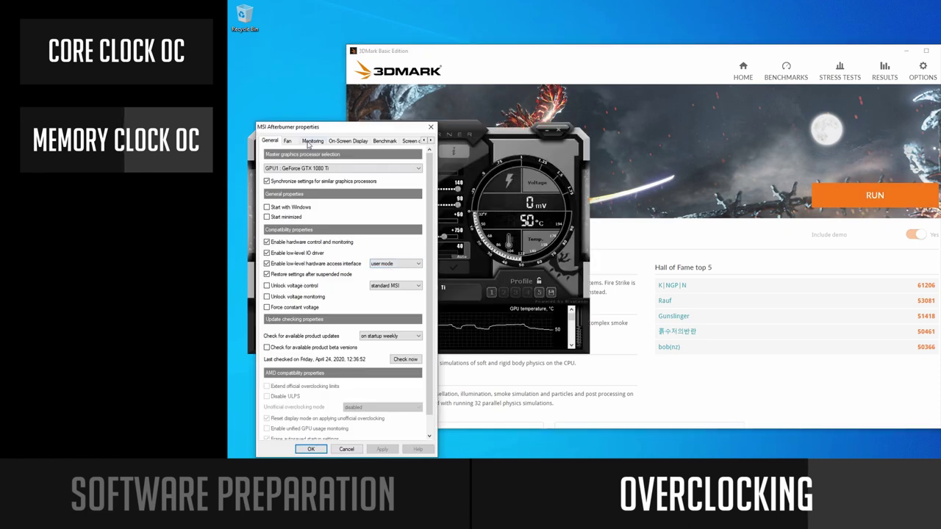
- Add the Memory clock graph to Afterburner's on-screen display and confirm the settings
left_click(312, 141)
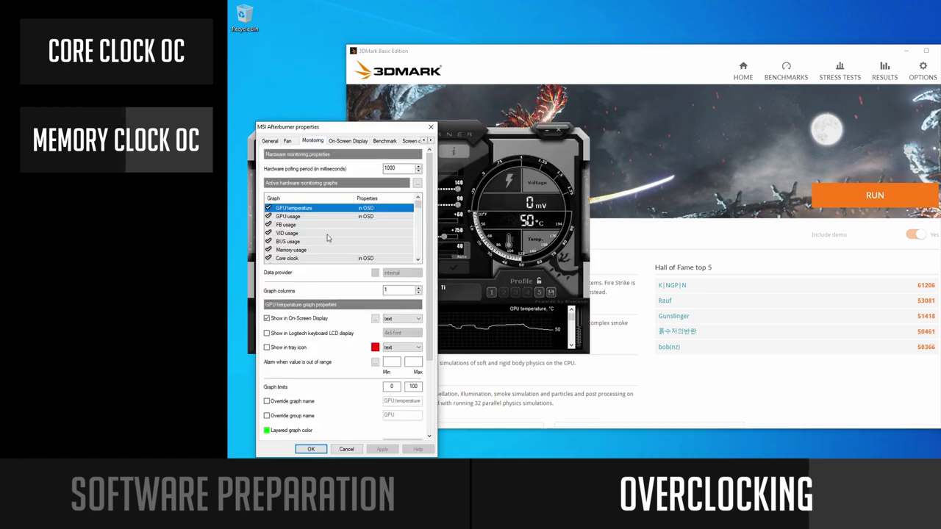
scroll(346, 228, "down", 1)
left_click(294, 242)
left_click(267, 319)
left_click(389, 451)
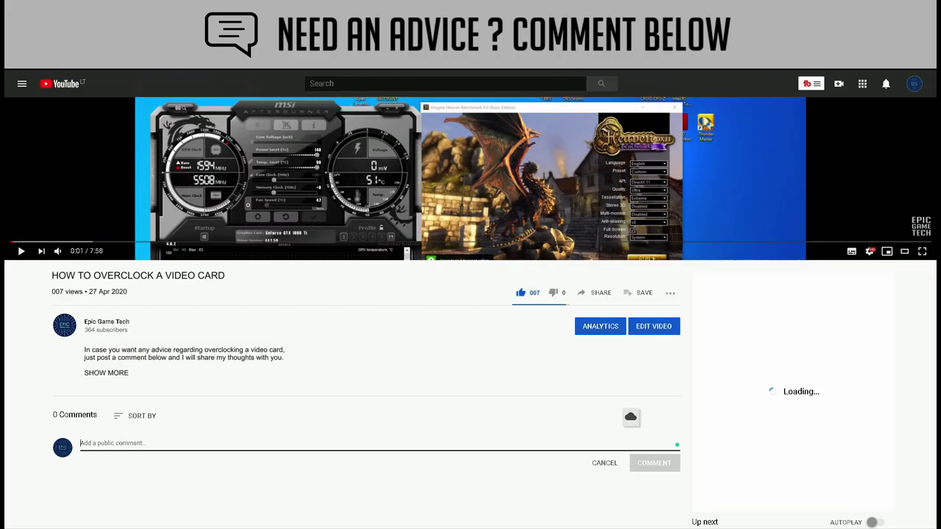
- Begin a YouTube comment draft with 'I', then launch the Heaven benchmark full screen
type("I")
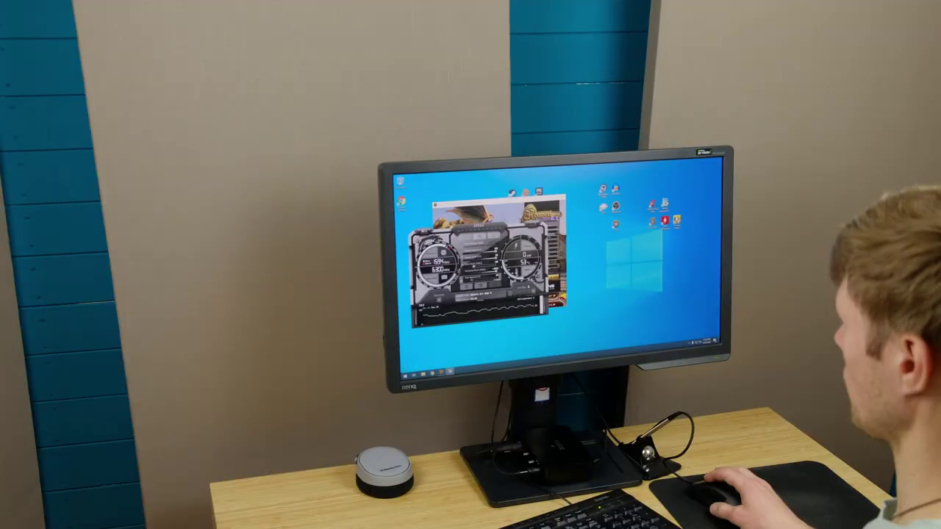
left_click(550, 279)
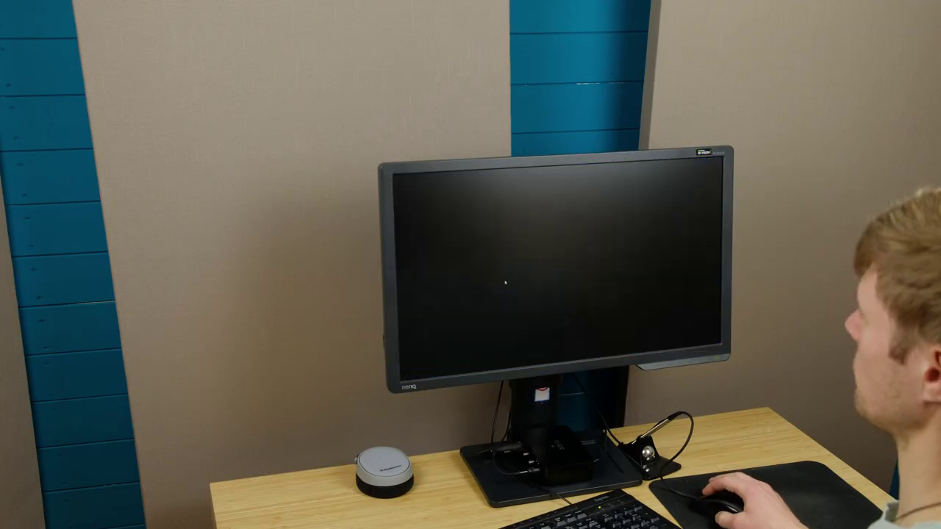